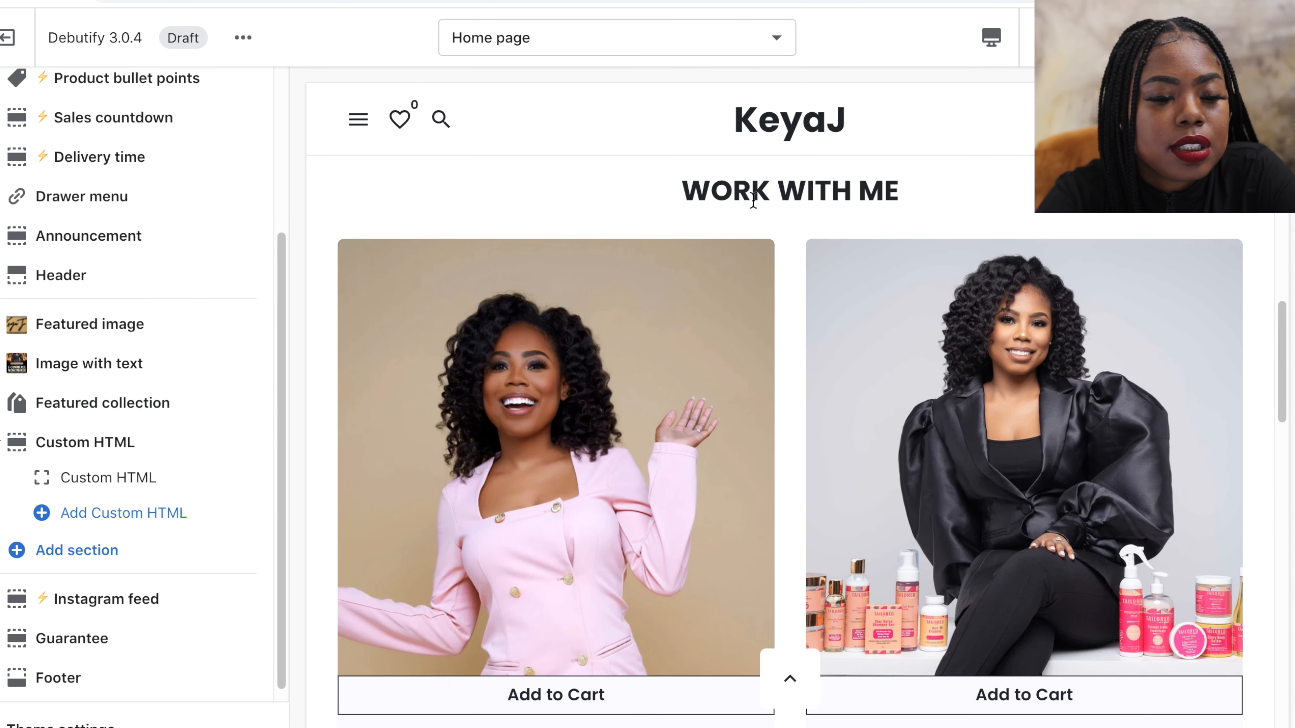
# Review the WORK WITH ME featured collection's settings and its coaching products in the home page preview
pyautogui.scroll(1, 753, 199)
pyautogui.click(142, 401)
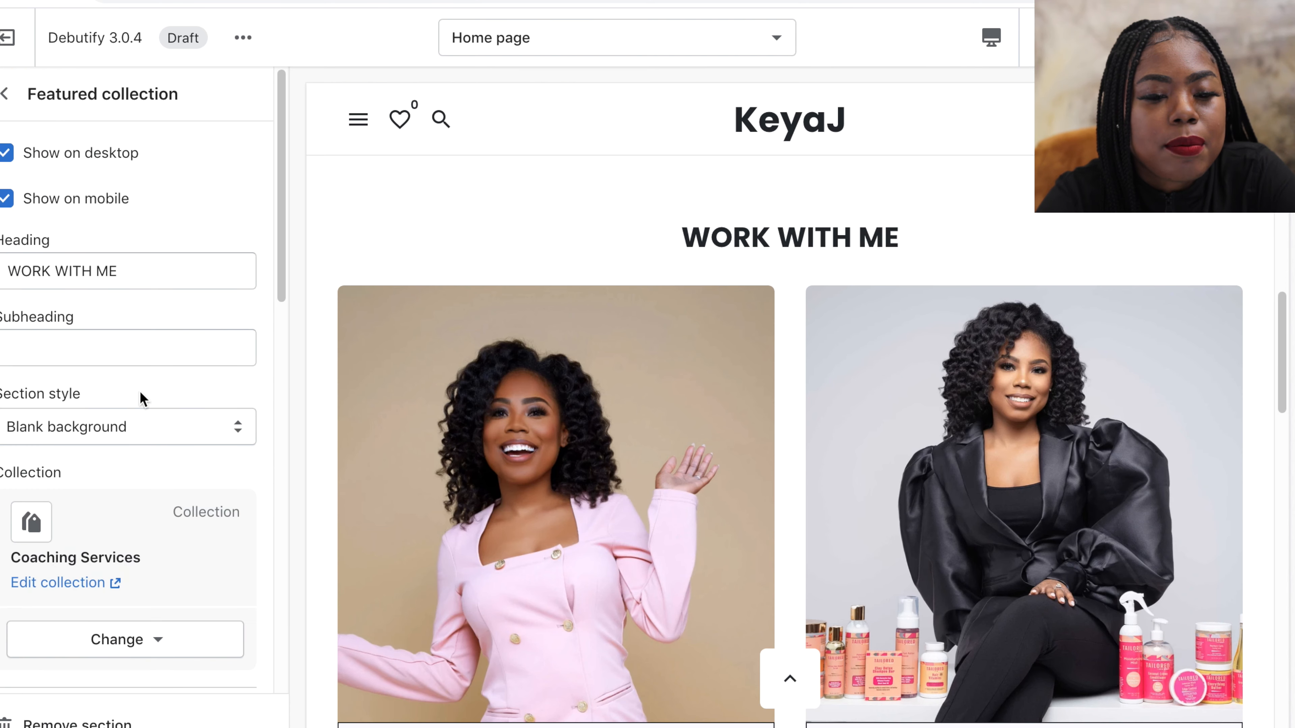
pyautogui.scroll(-6, 169, 579)
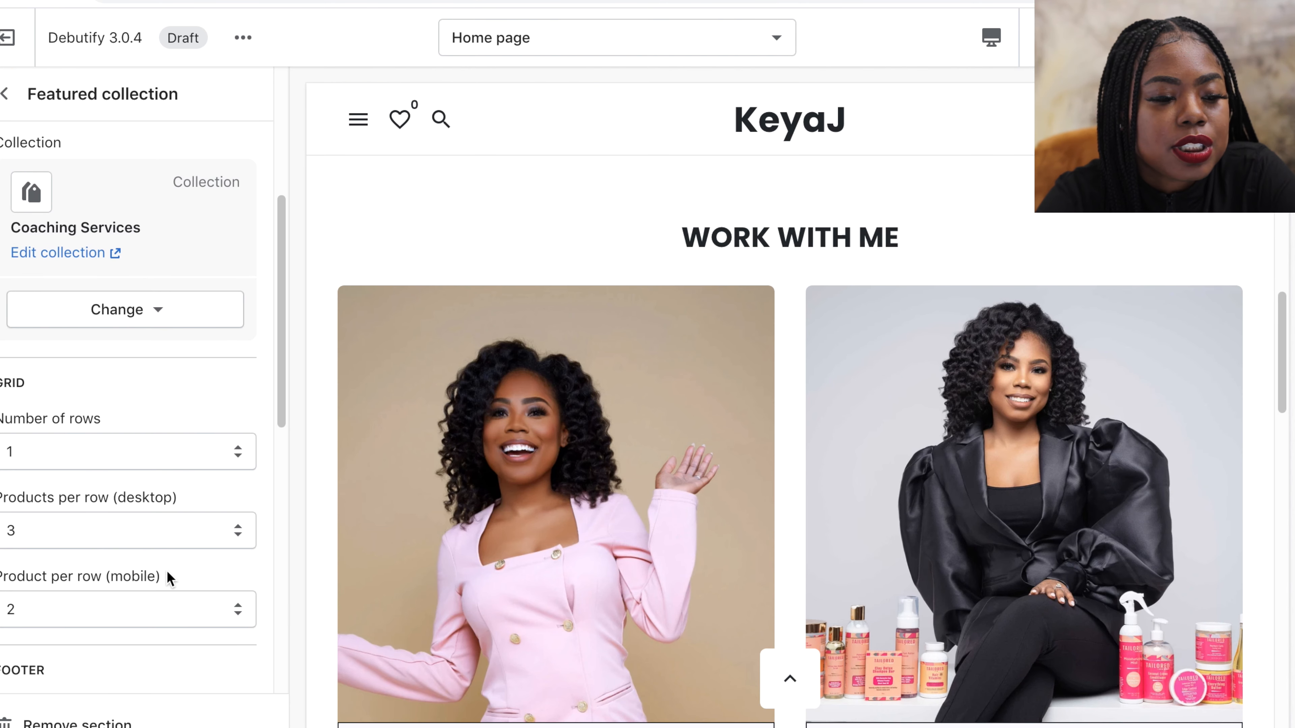
pyautogui.scroll(3, 626, 408)
pyautogui.scroll(-2, 626, 408)
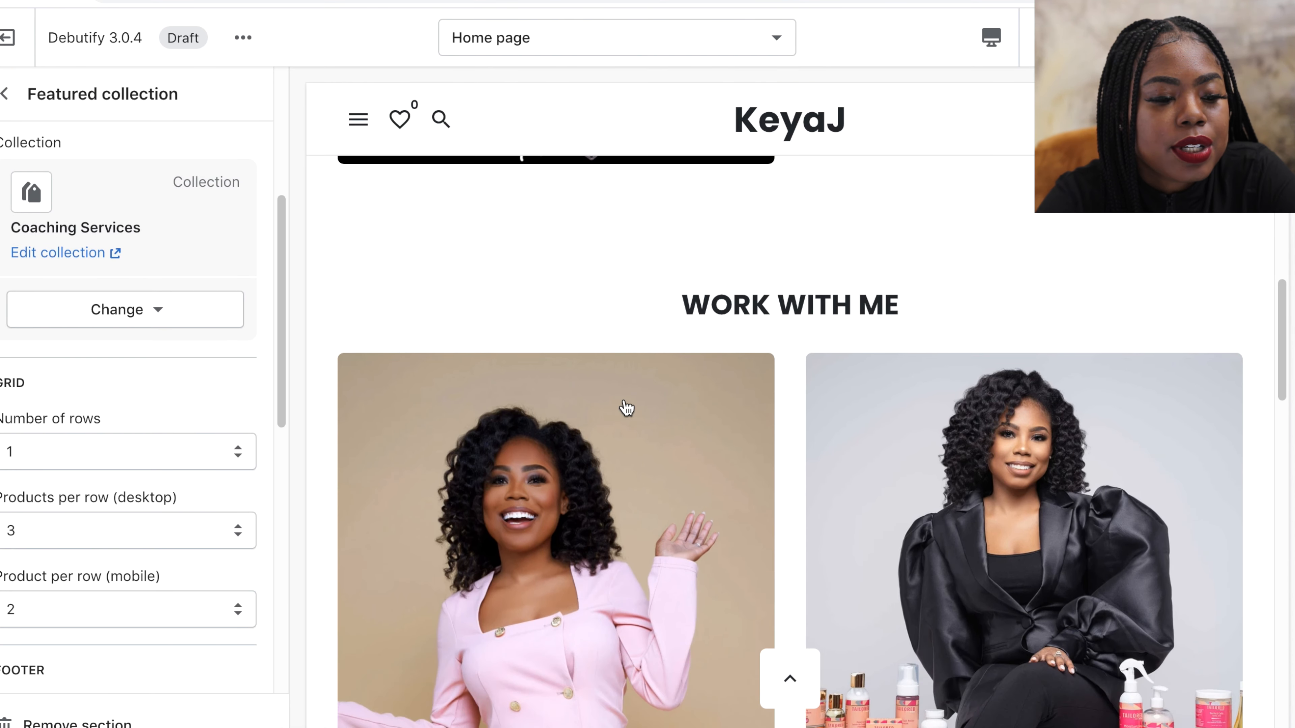
pyautogui.scroll(-7, 782, 336)
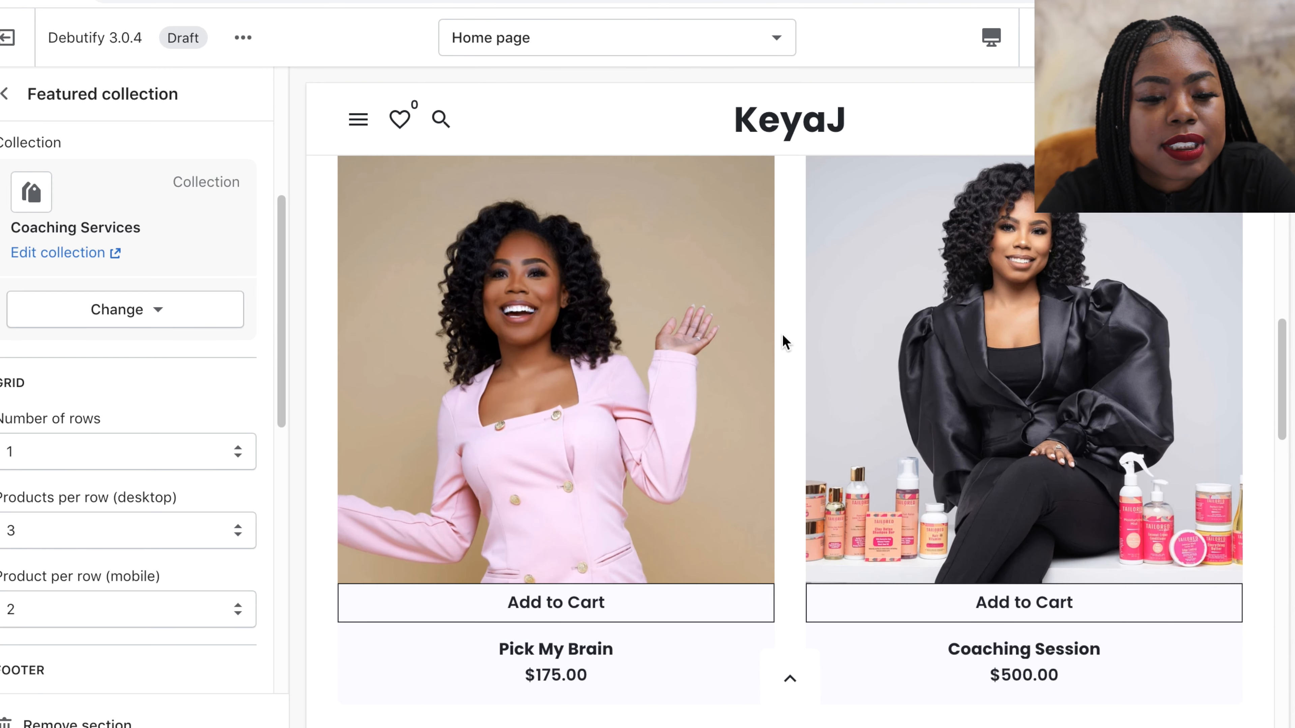
pyautogui.scroll(-13, 784, 338)
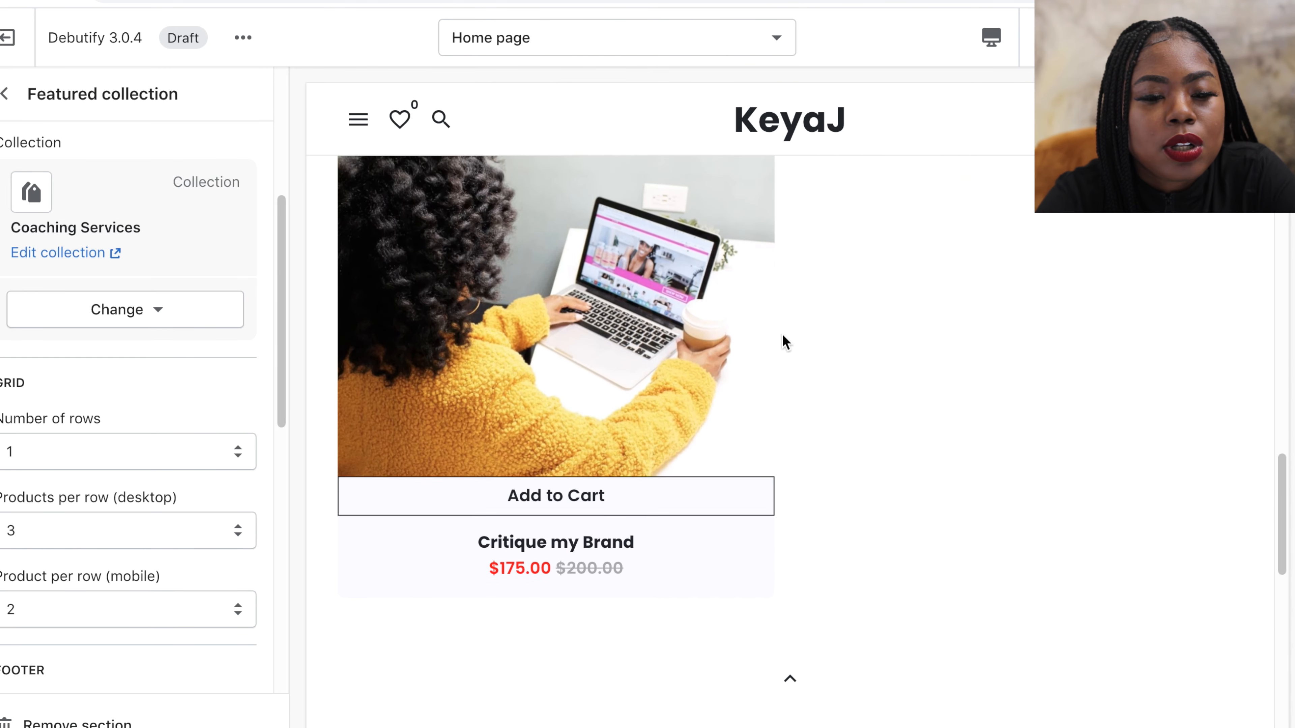
pyautogui.scroll(-6, 784, 342)
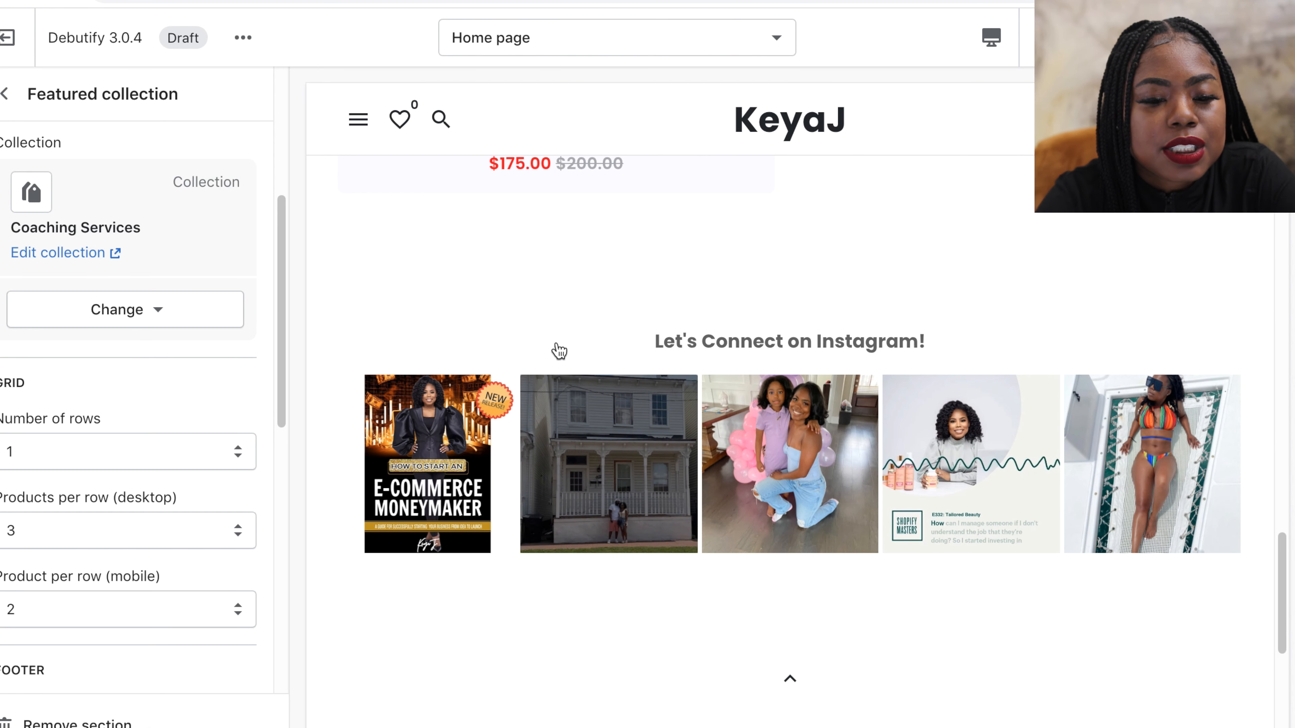
pyautogui.scroll(-1, 545, 314)
pyautogui.click(19, 107)
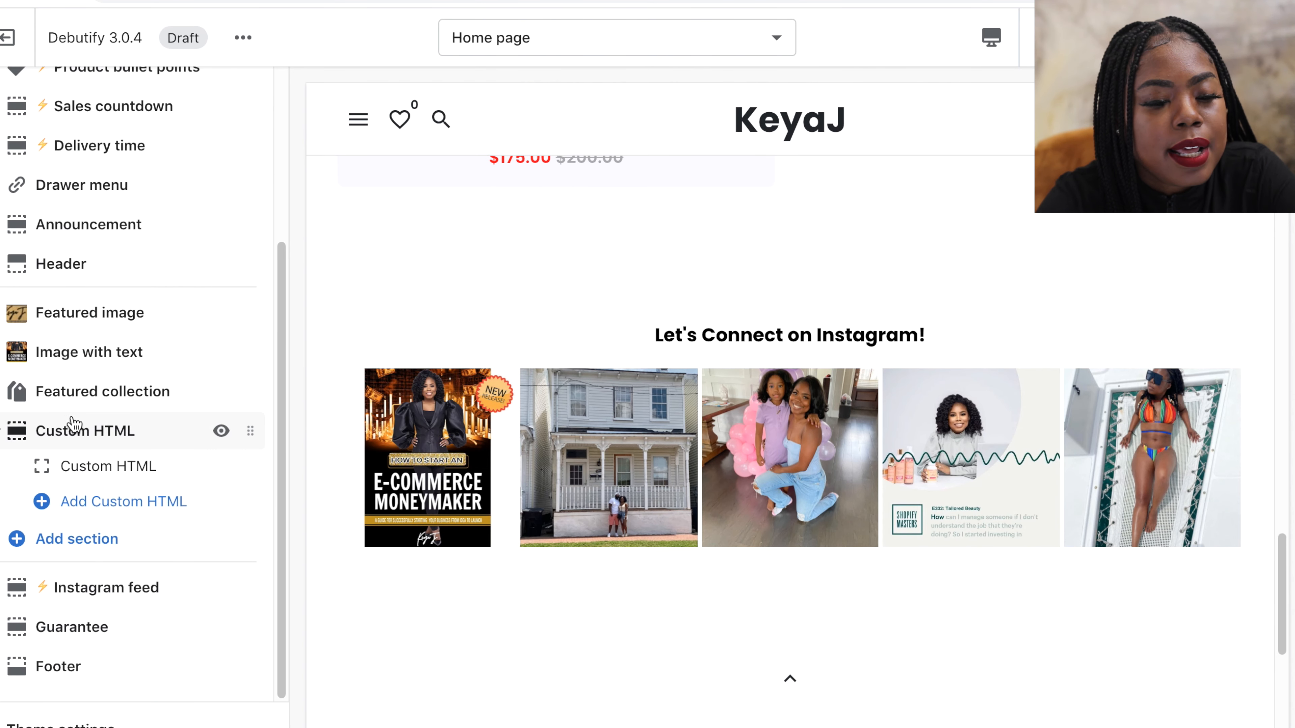
# Add a Testimonials section to the home page after the Custom HTML section
pyautogui.scroll(-2, 659, 374)
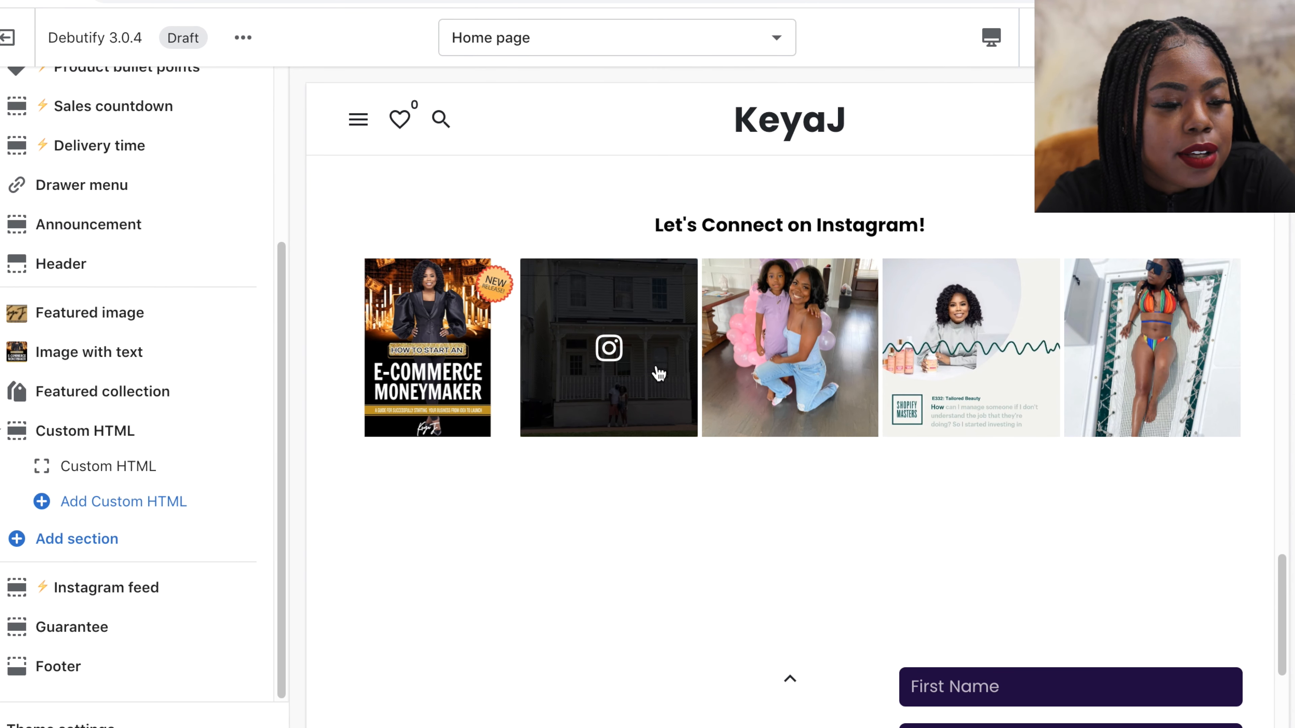
pyautogui.scroll(1, 659, 374)
pyautogui.scroll(10, 606, 383)
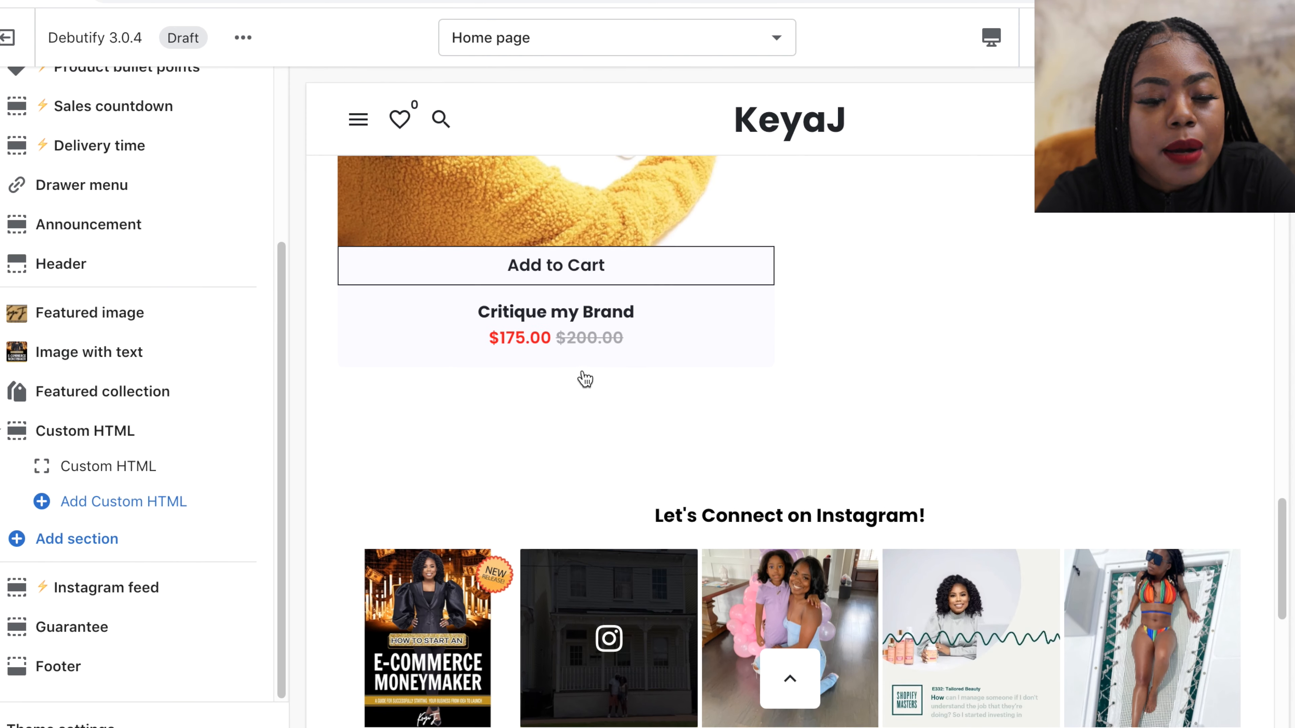
pyautogui.scroll(-2, 752, 410)
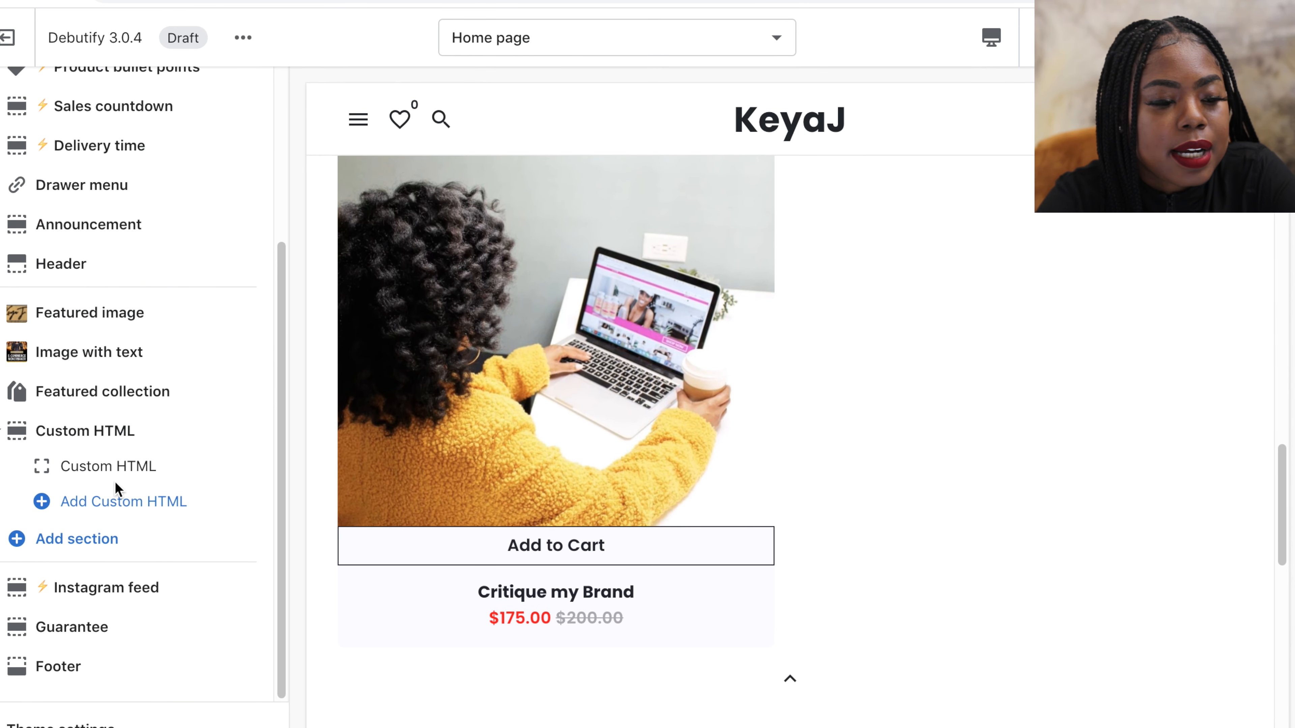
pyautogui.click(51, 541)
pyautogui.scroll(-6, 66, 389)
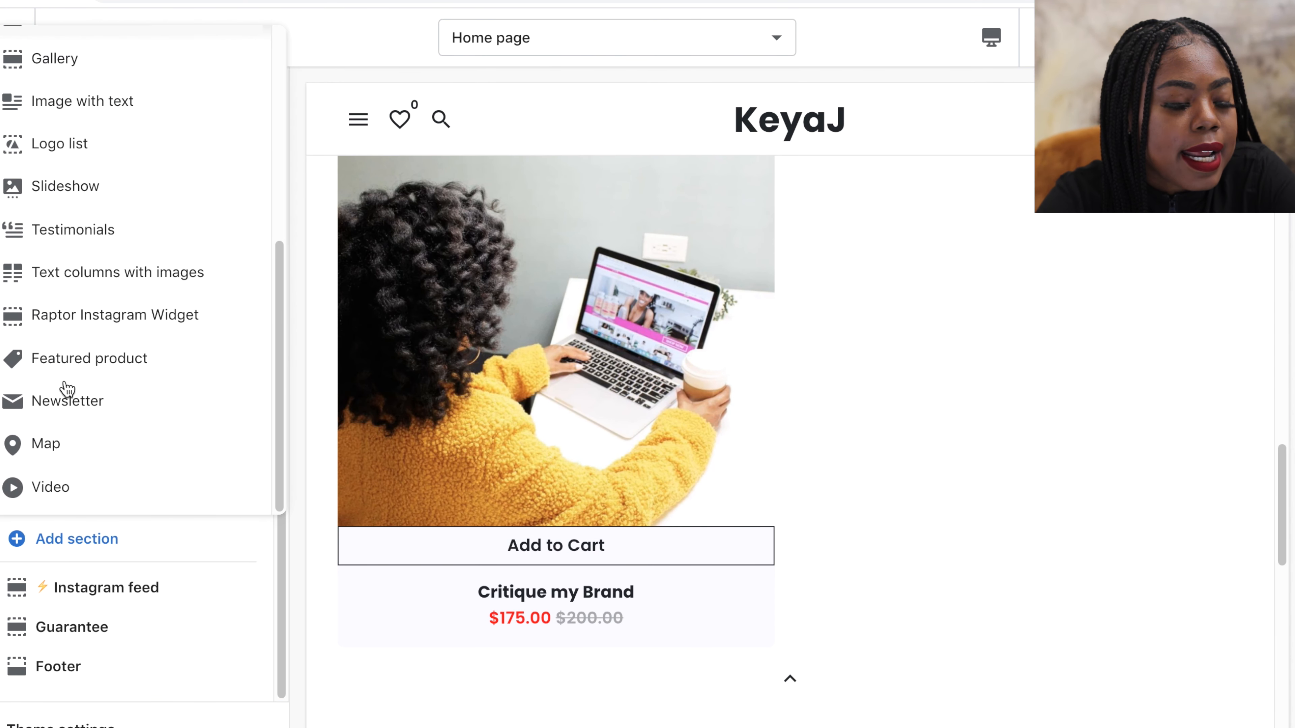
pyautogui.click(93, 229)
# Examine the placeholder testimonial cards of the new Testimonials section in the page preview
pyautogui.scroll(-2, 799, 259)
pyautogui.scroll(-2, 800, 266)
pyautogui.scroll(6, 799, 265)
pyautogui.scroll(-4, 800, 260)
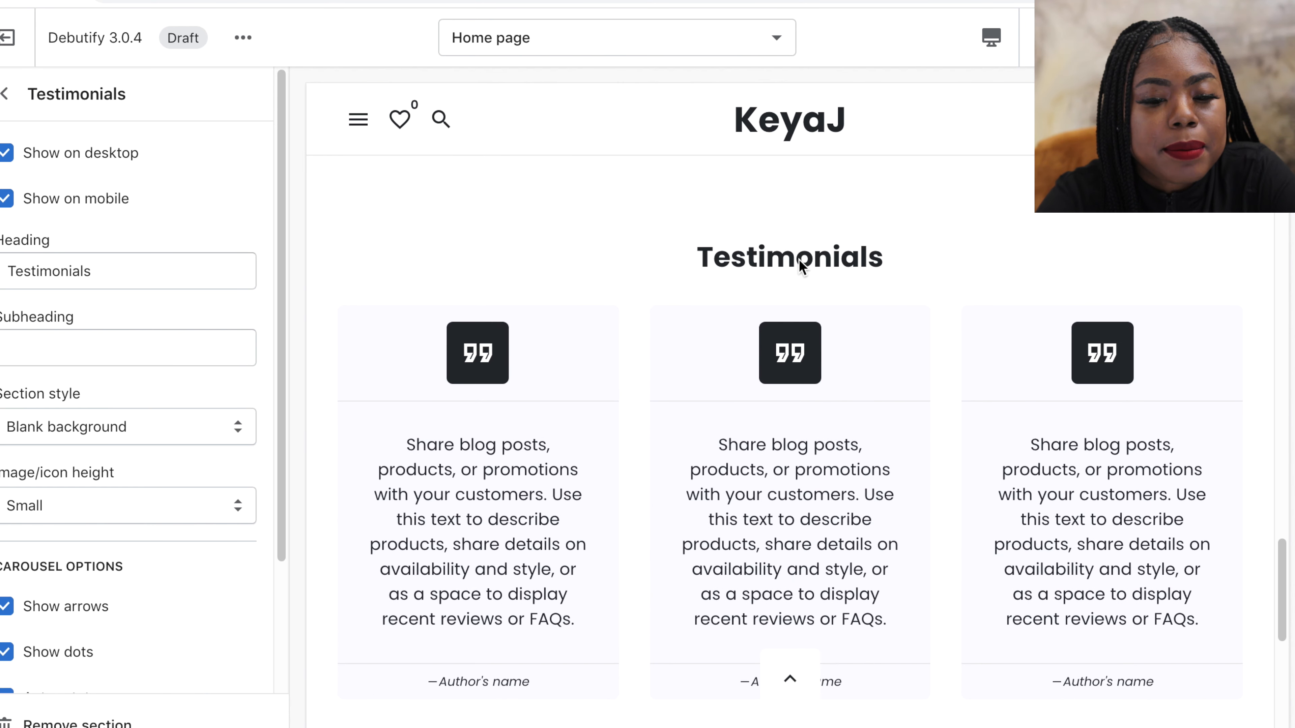
pyautogui.scroll(-2, 615, 460)
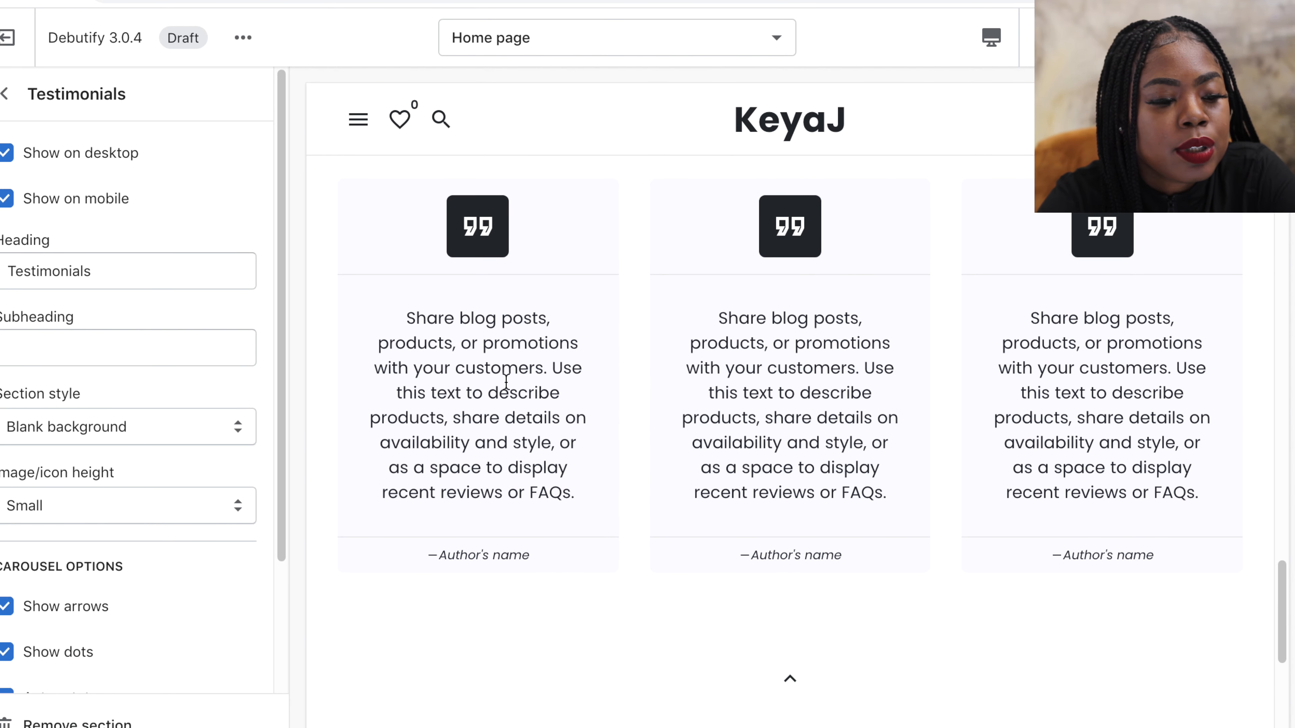
pyautogui.scroll(2, 506, 382)
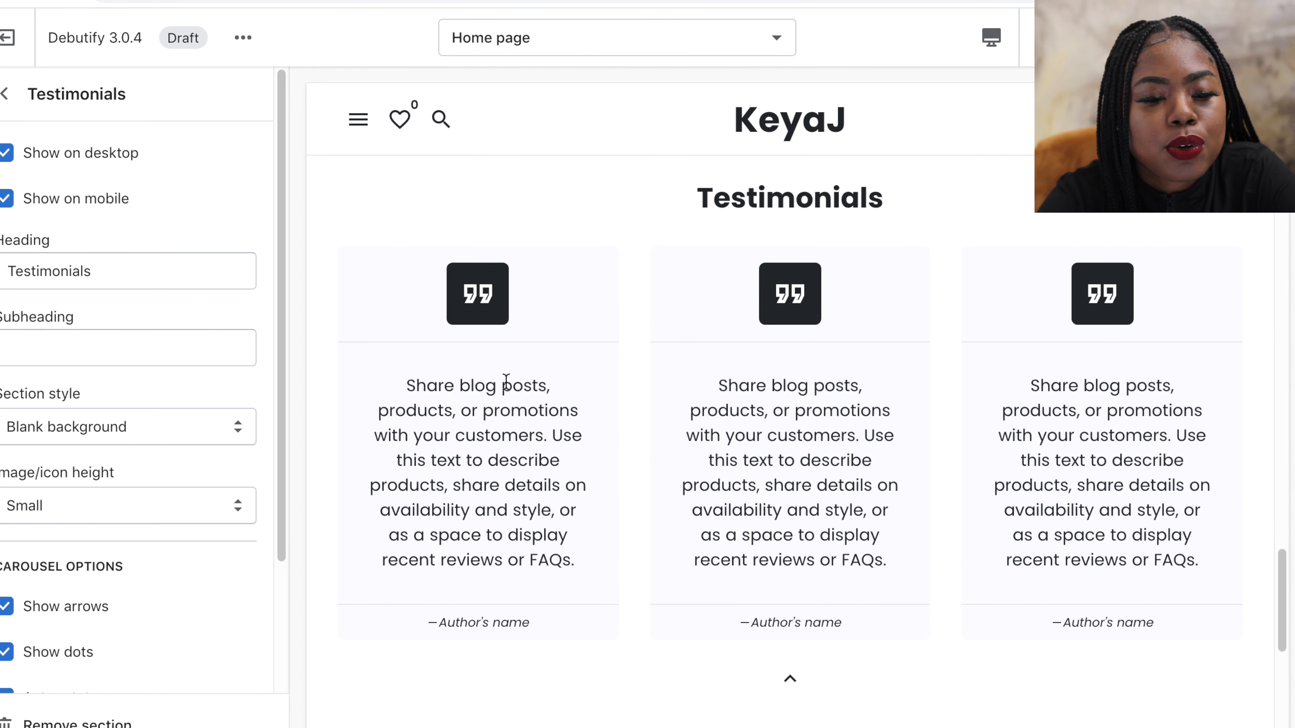
pyautogui.scroll(-3, 506, 381)
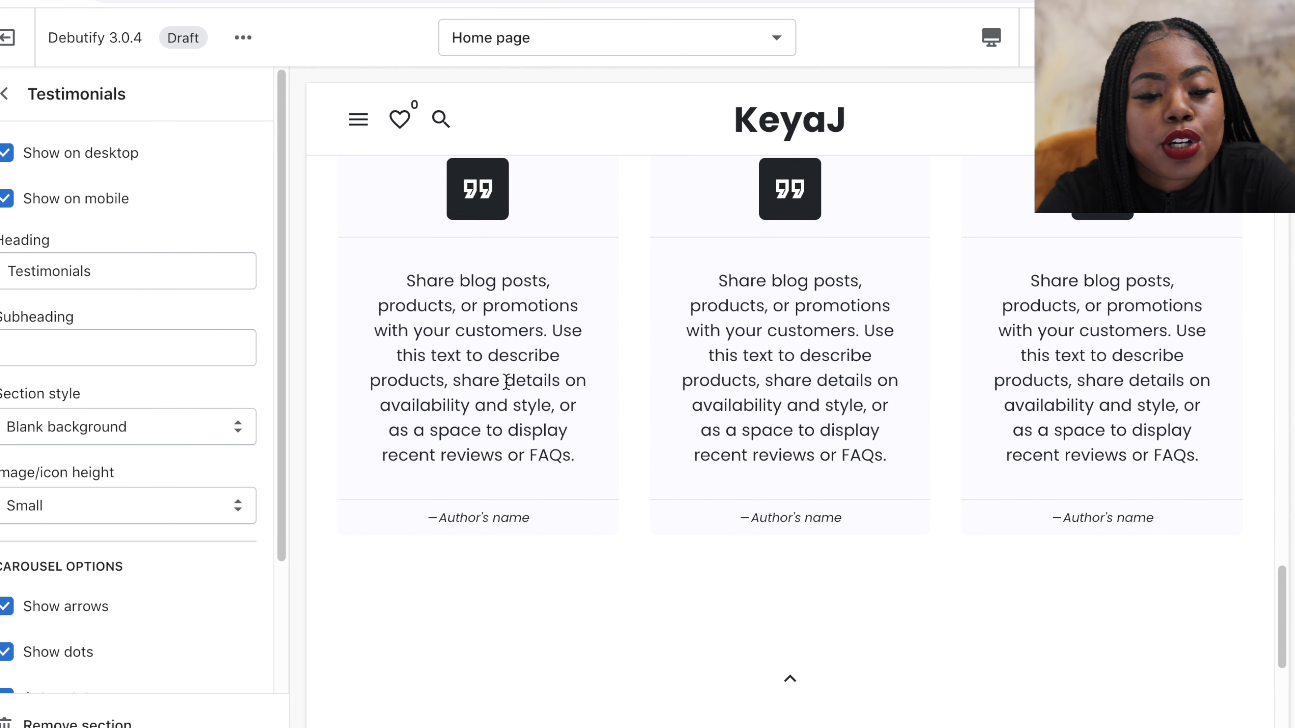
pyautogui.scroll(1, 506, 382)
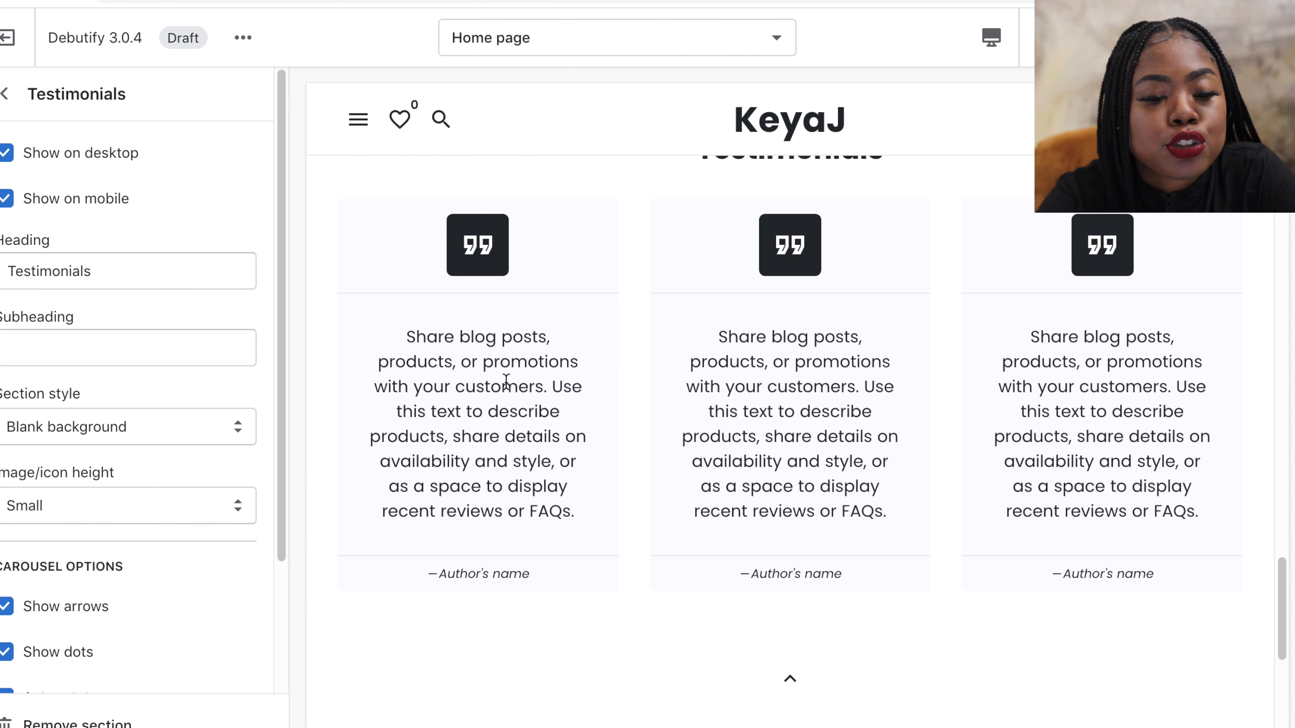
pyautogui.scroll(1, 506, 380)
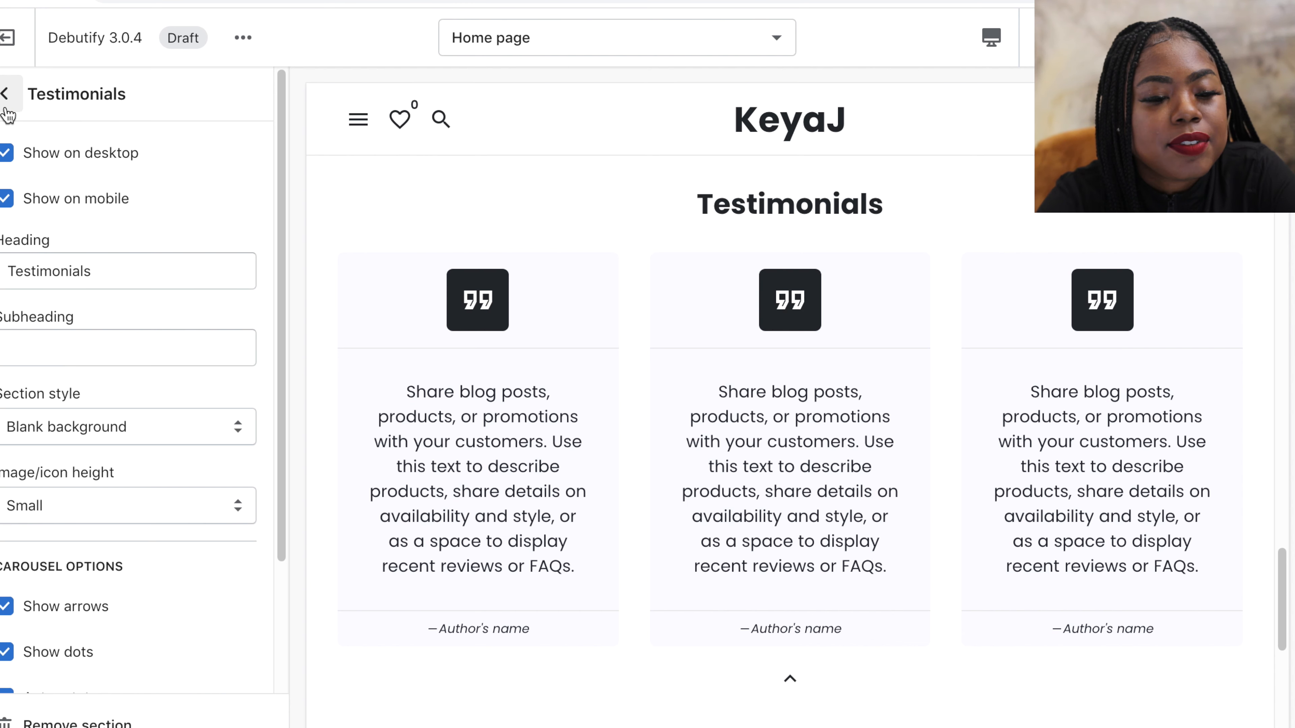
# Leave the Testimonials settings and hide the whole Testimonials section on the home page
pyautogui.click(5, 93)
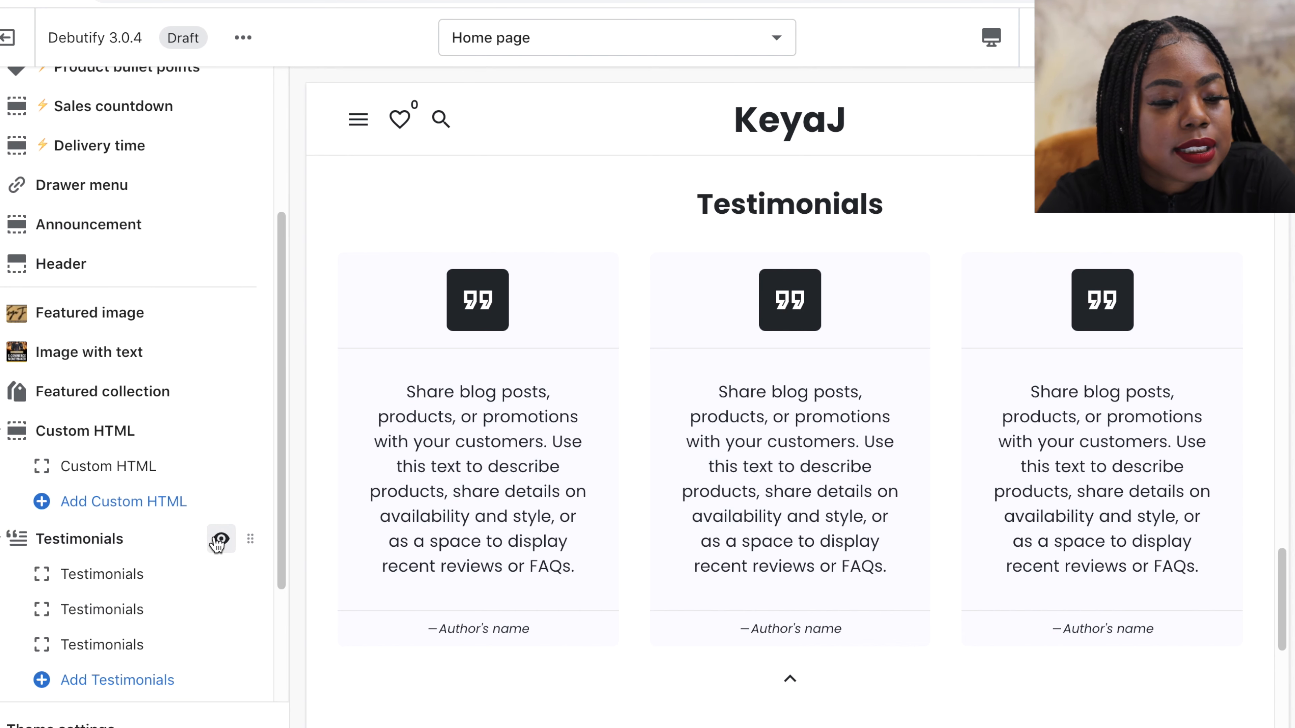
pyautogui.click(221, 538)
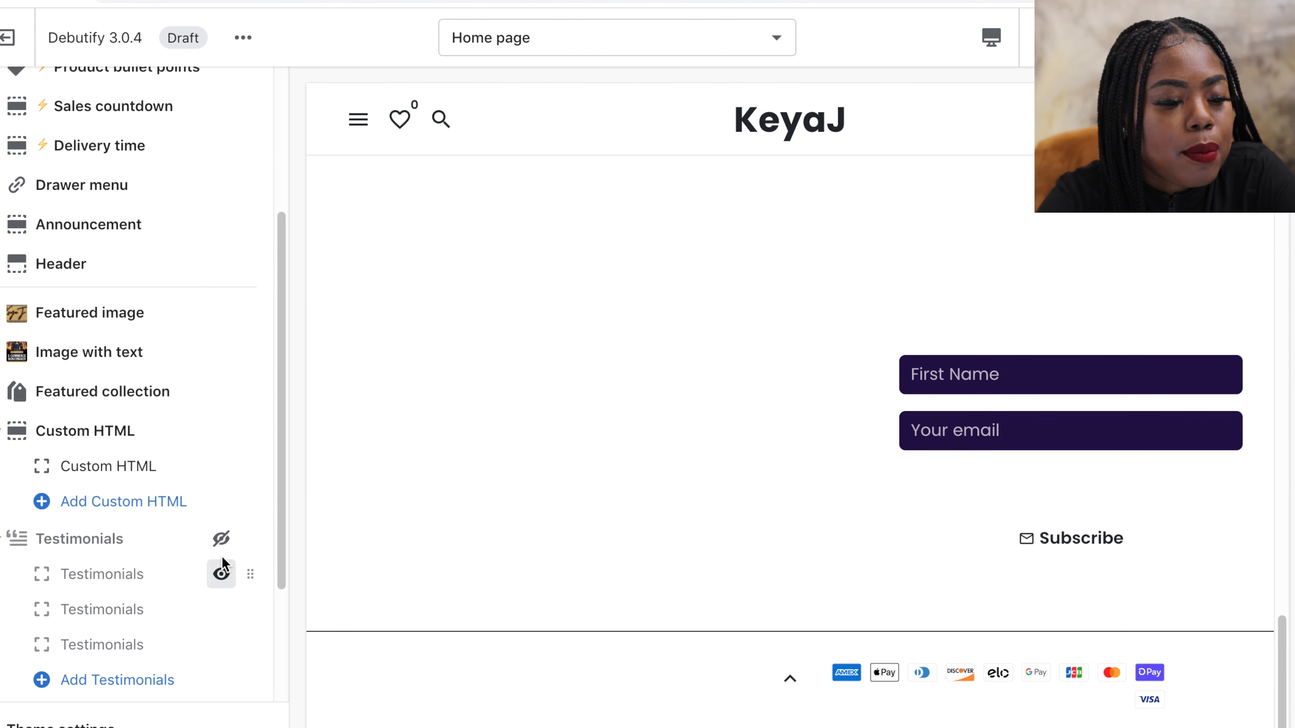
pyautogui.click(221, 540)
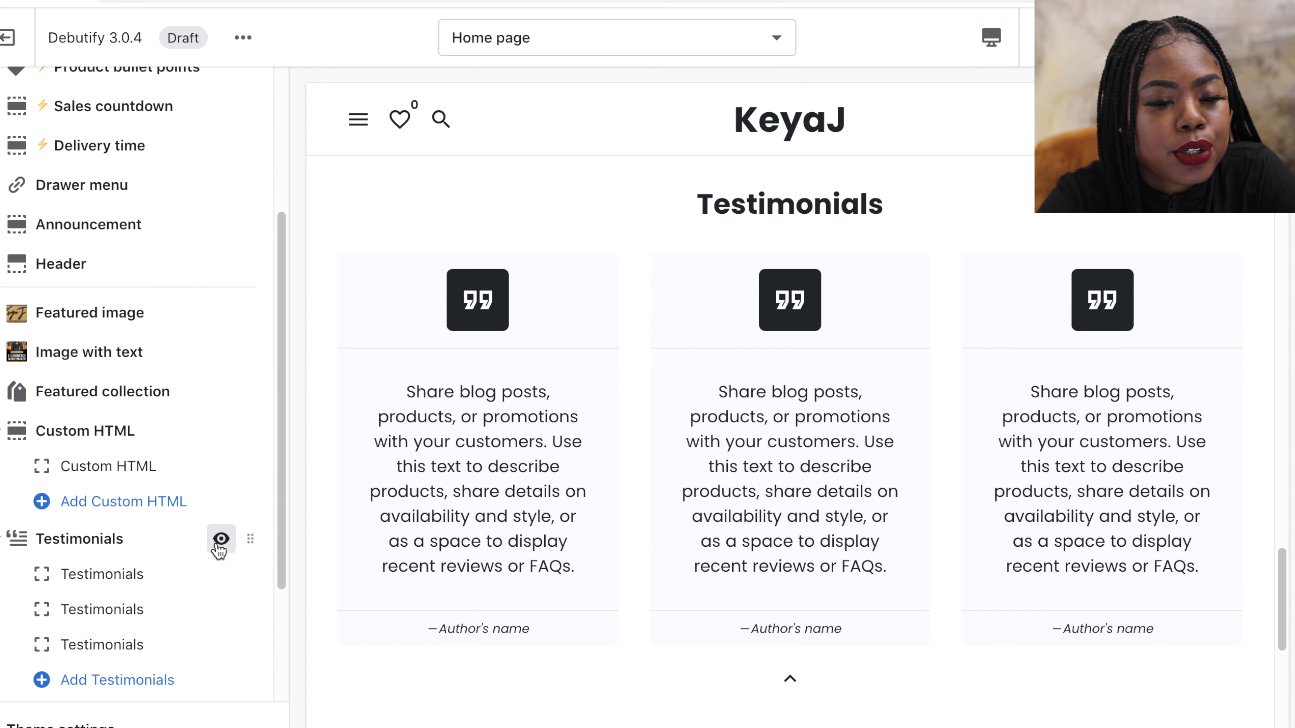
pyautogui.click(220, 540)
# Add a Featured image section to the home page below the hidden Testimonials section
pyautogui.scroll(-4, 219, 549)
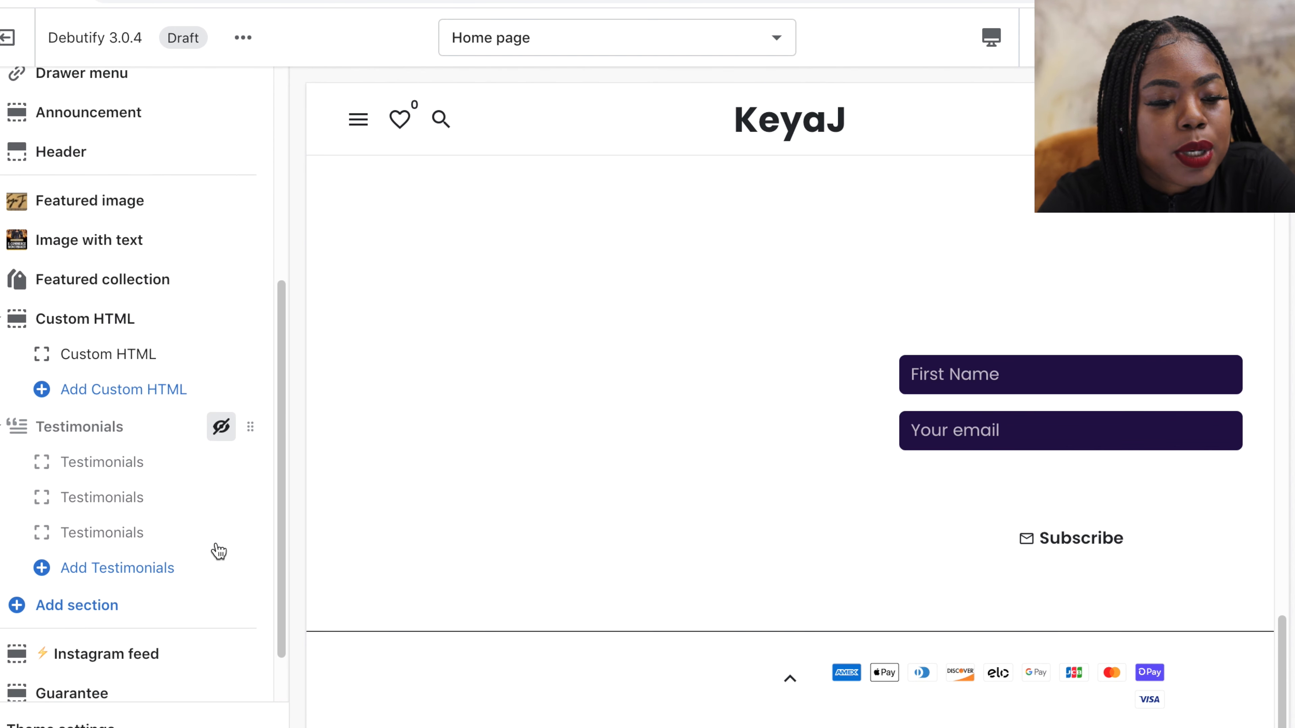
pyautogui.click(120, 539)
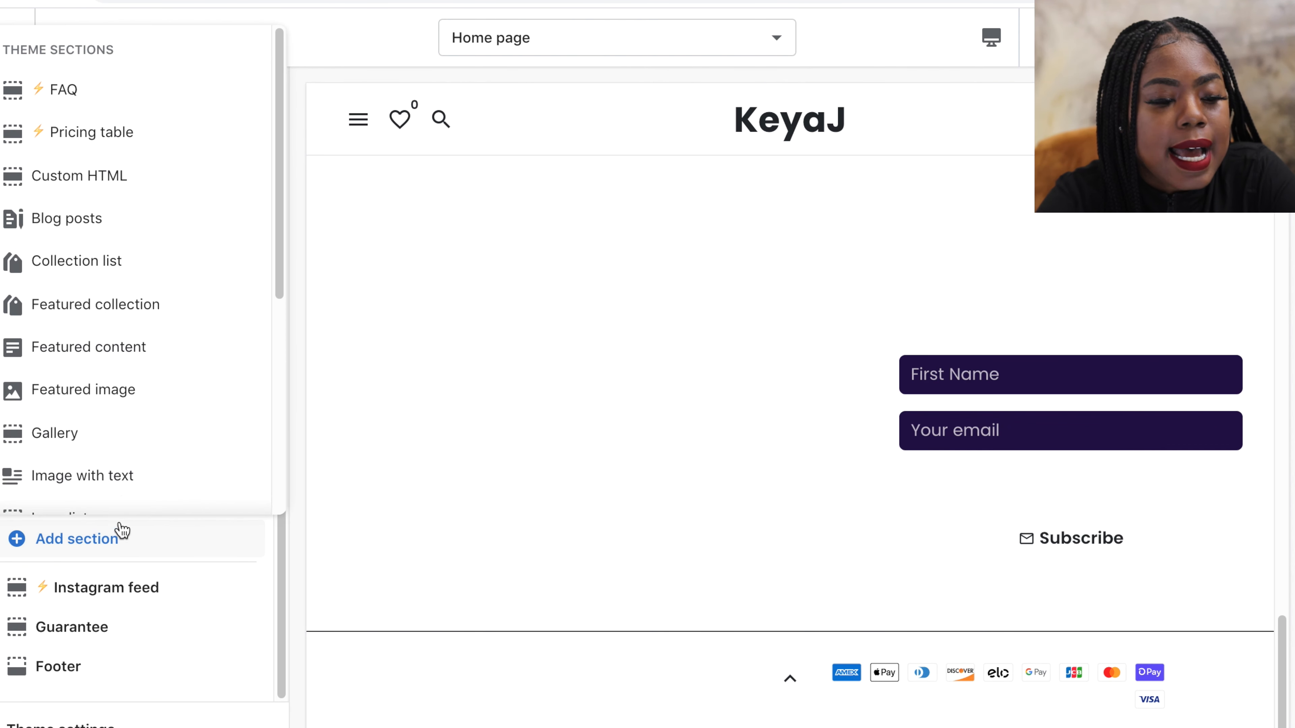
pyautogui.scroll(-3, 150, 416)
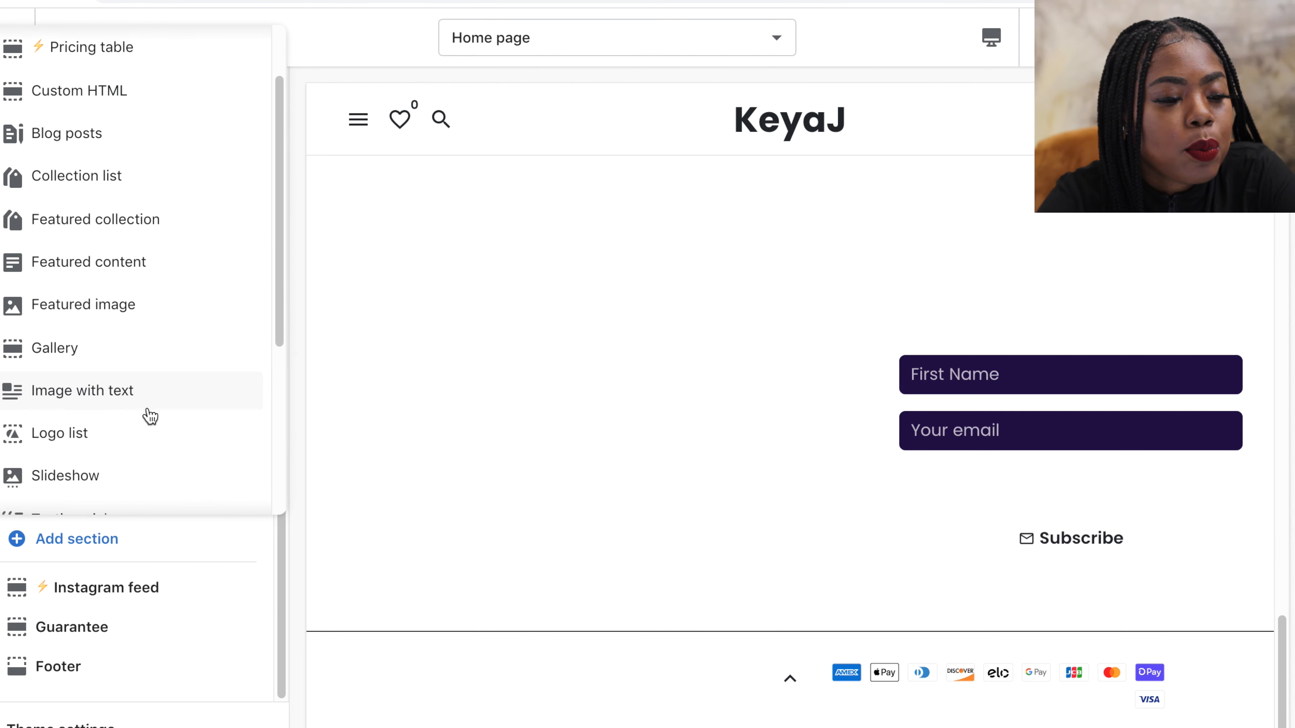
pyautogui.scroll(-2, 151, 416)
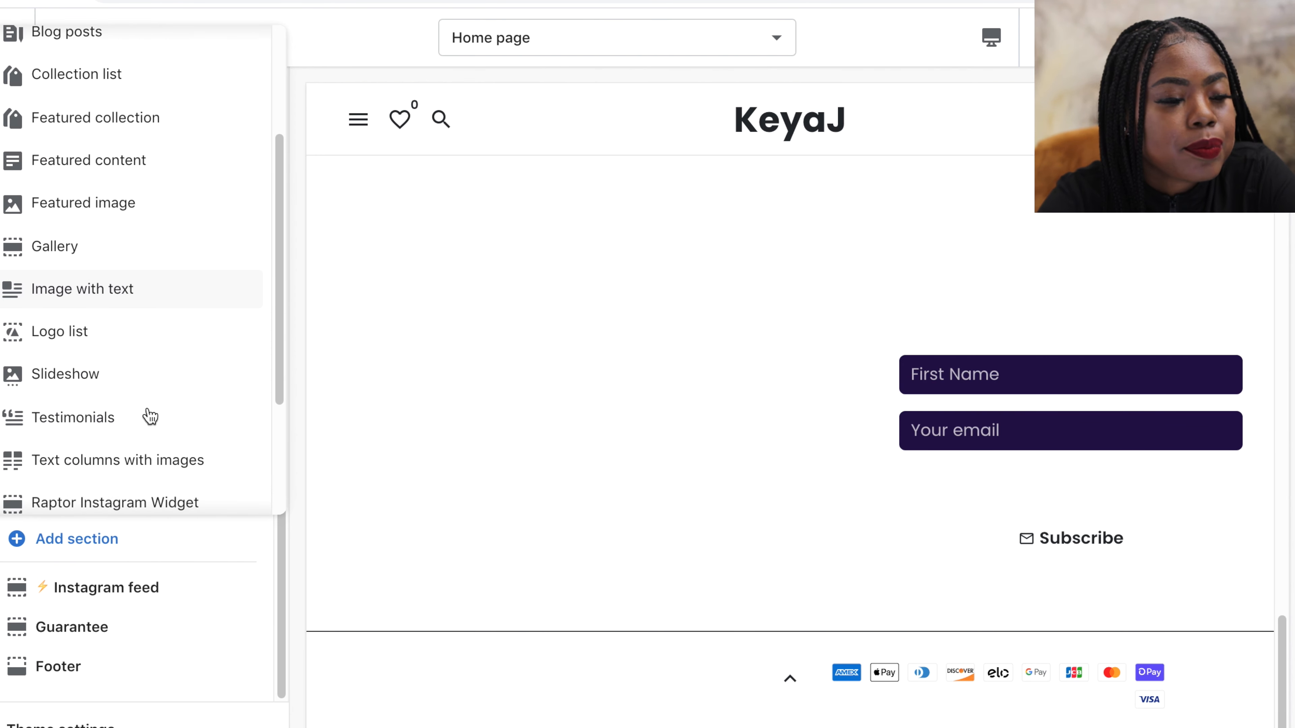
pyautogui.click(123, 203)
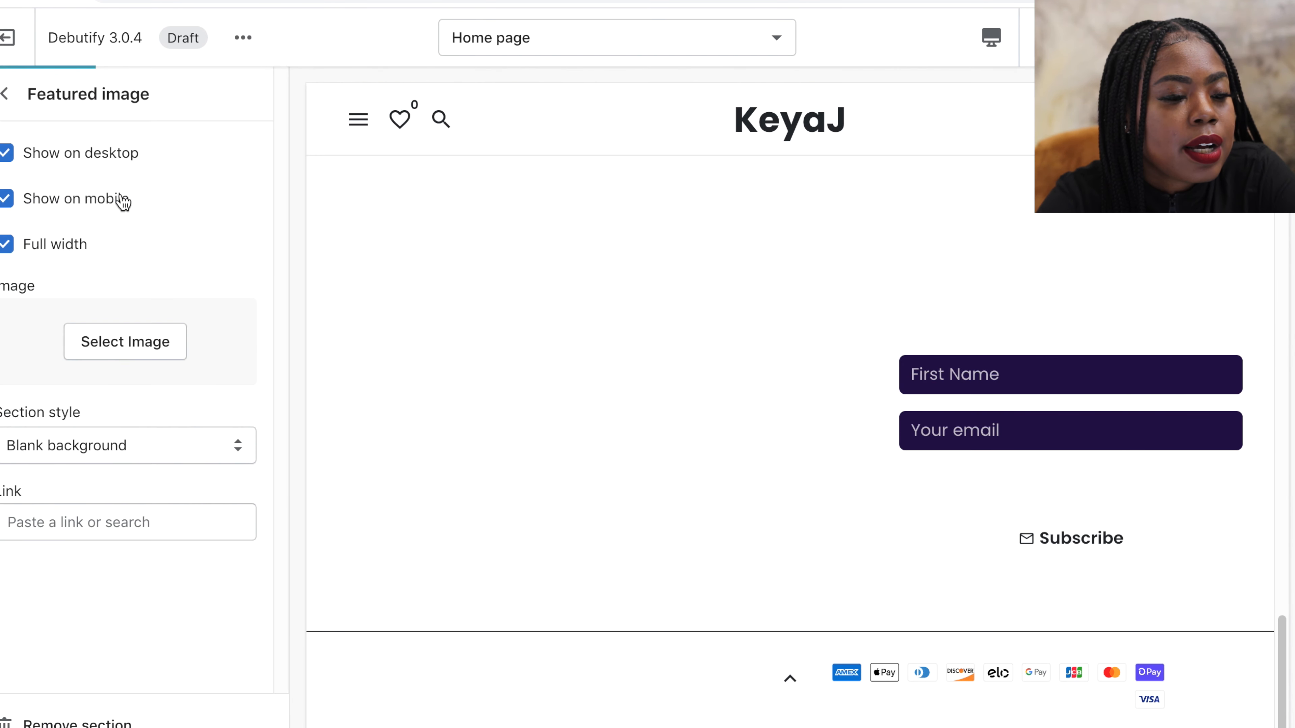
# Set the new Featured image section's picture to the "Featured In" press logo graphic from the image library and return to the section list
pyautogui.scroll(3, 614, 359)
pyautogui.scroll(5, 614, 360)
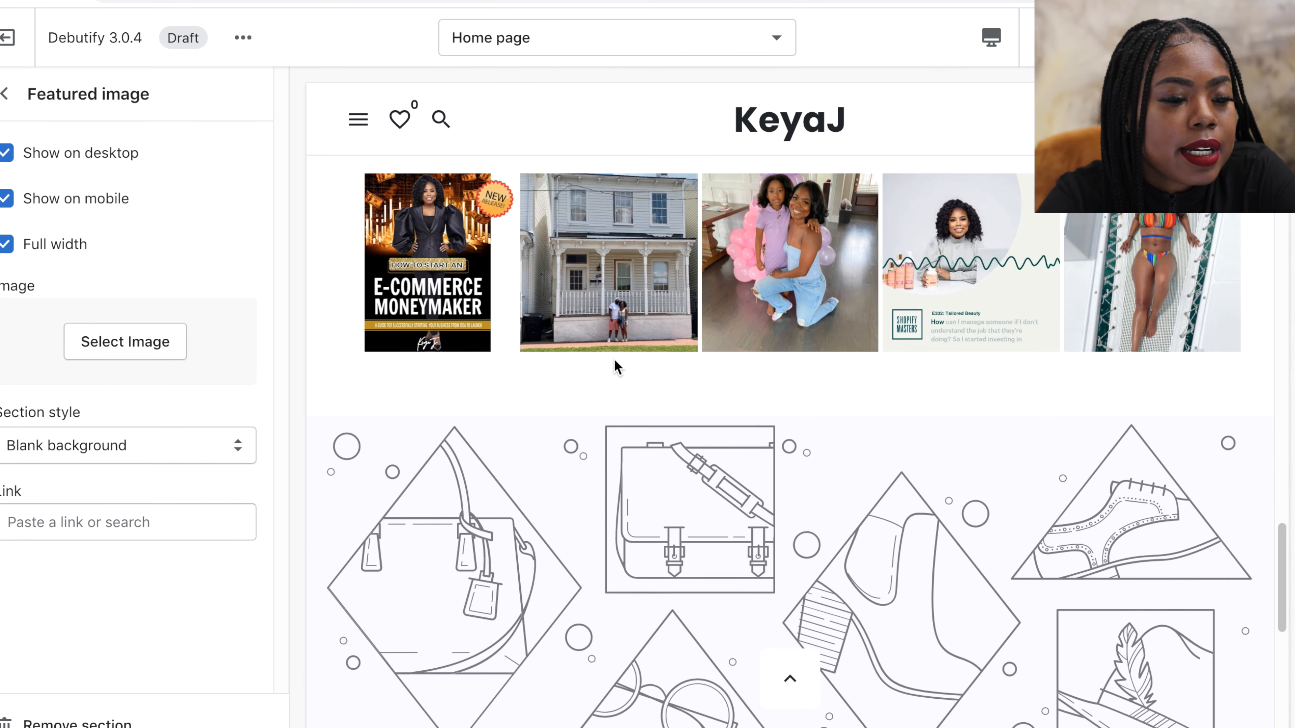
pyautogui.click(165, 344)
pyautogui.scroll(-2, 122, 517)
pyautogui.scroll(-5, 122, 517)
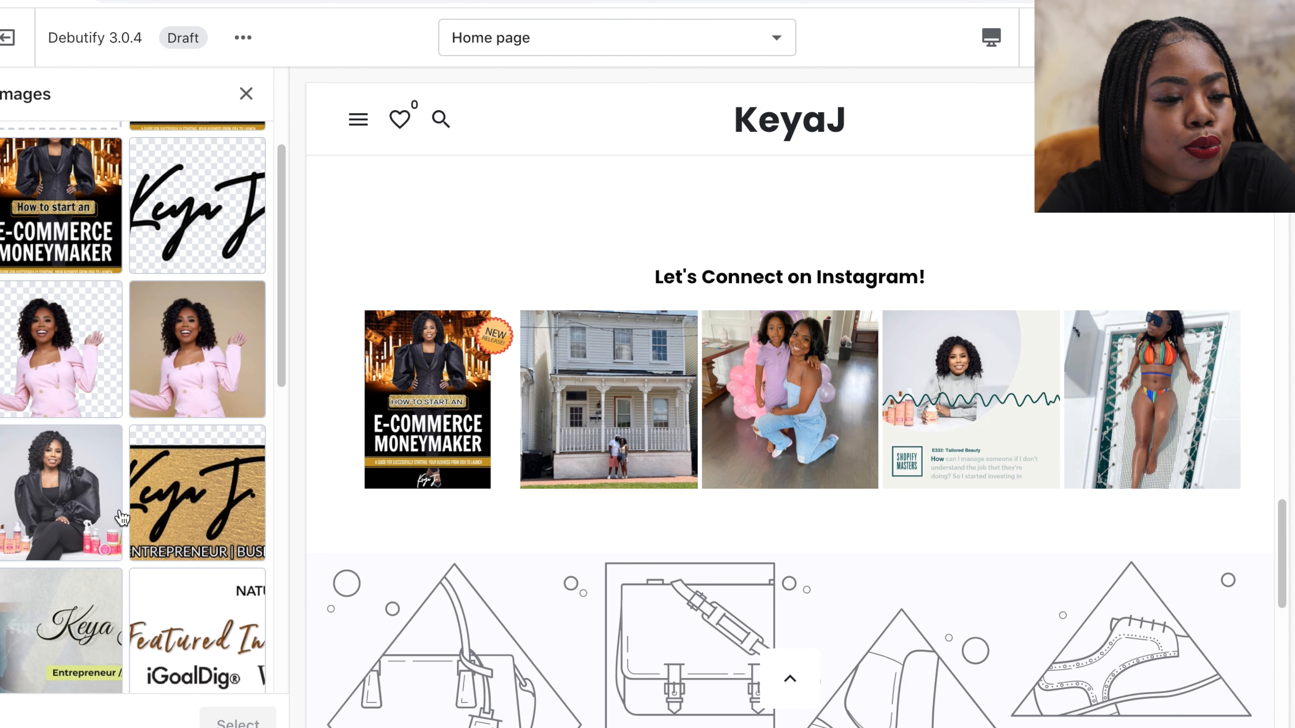
pyautogui.click(176, 502)
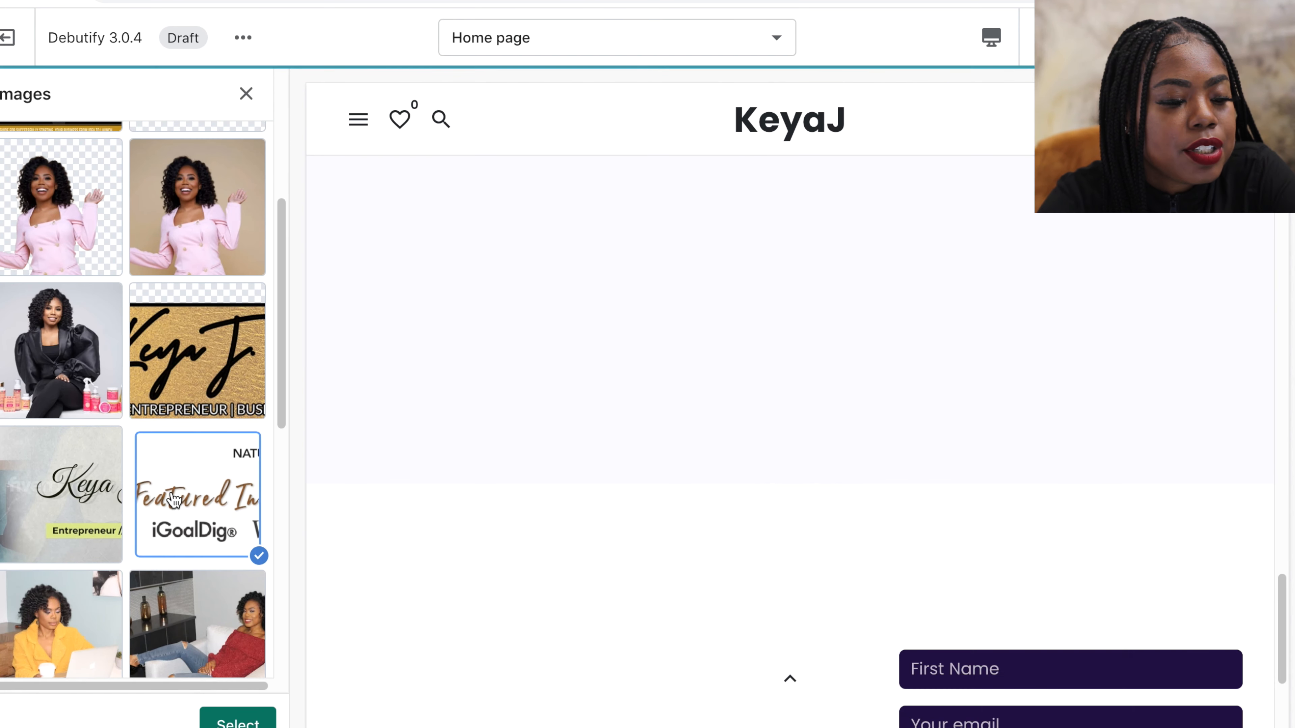
pyautogui.click(246, 94)
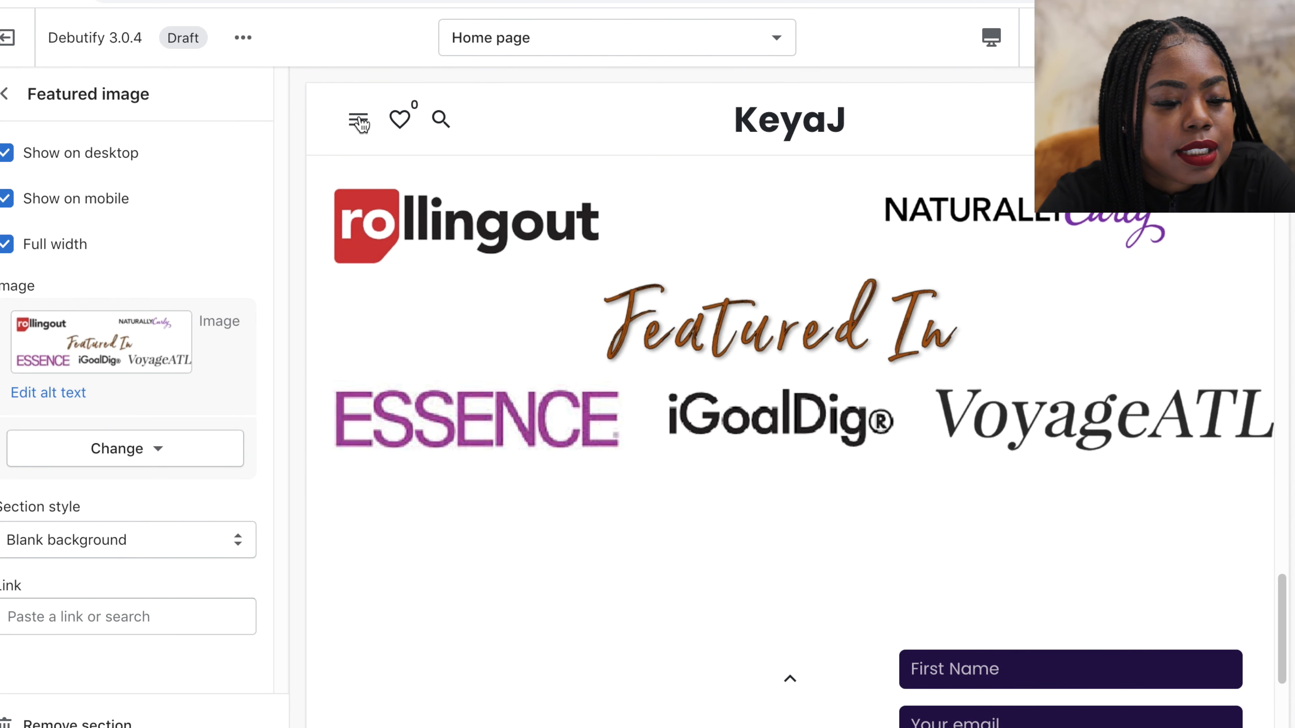
pyautogui.click(4, 95)
# Examine how the "Featured In" logo banner sits below the Instagram feed in the preview and section list
pyautogui.scroll(5, 594, 227)
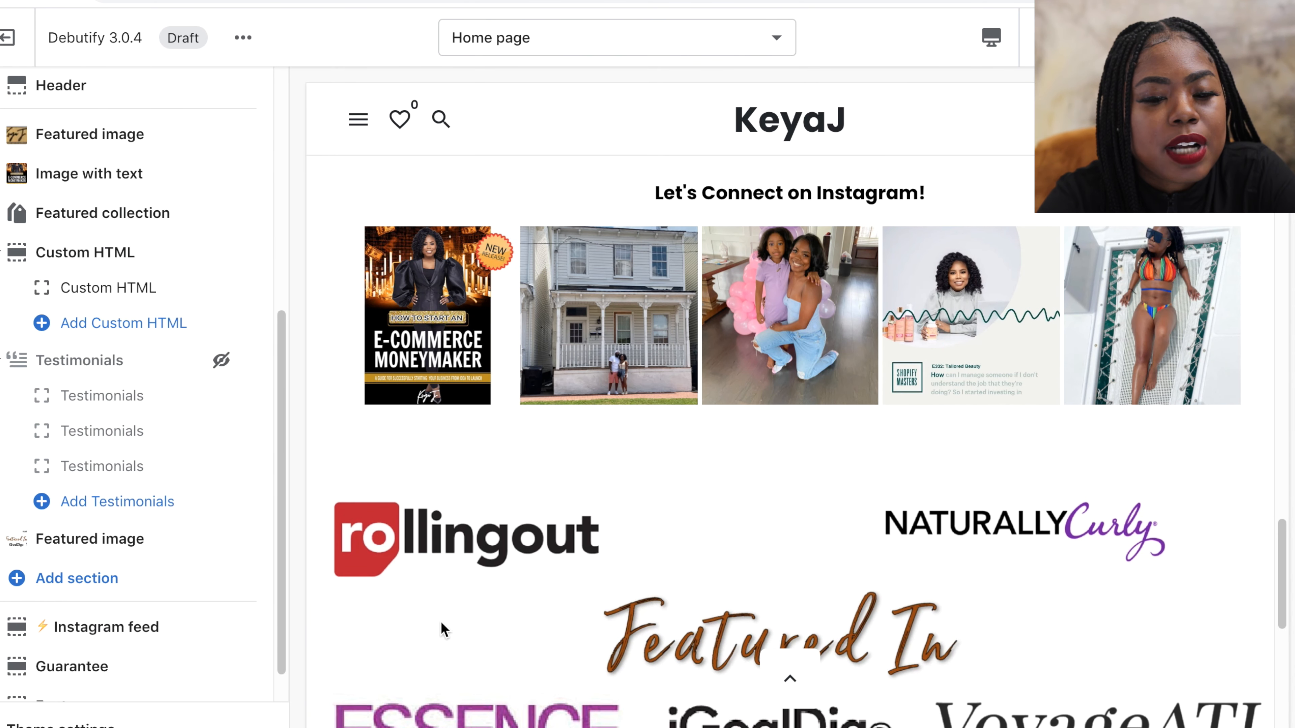
pyautogui.scroll(4, 405, 534)
pyautogui.scroll(-12, 406, 534)
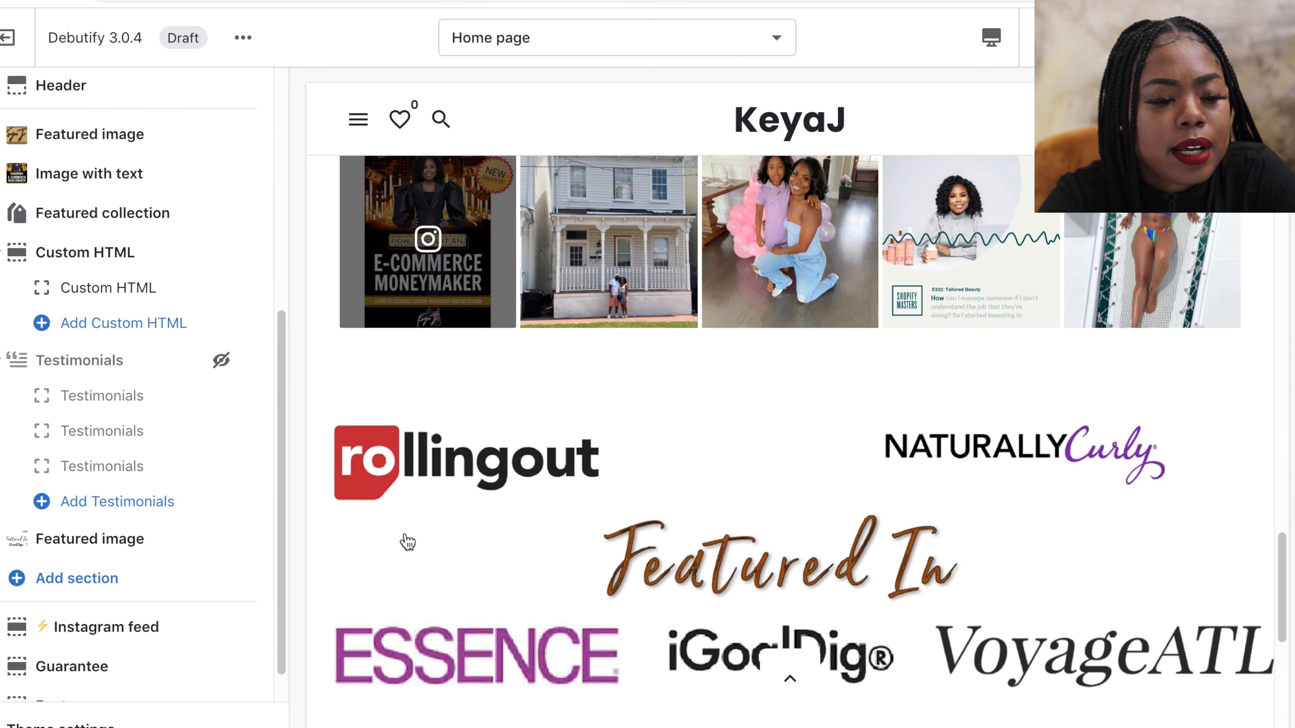
pyautogui.scroll(4, 405, 534)
pyautogui.scroll(2, 407, 540)
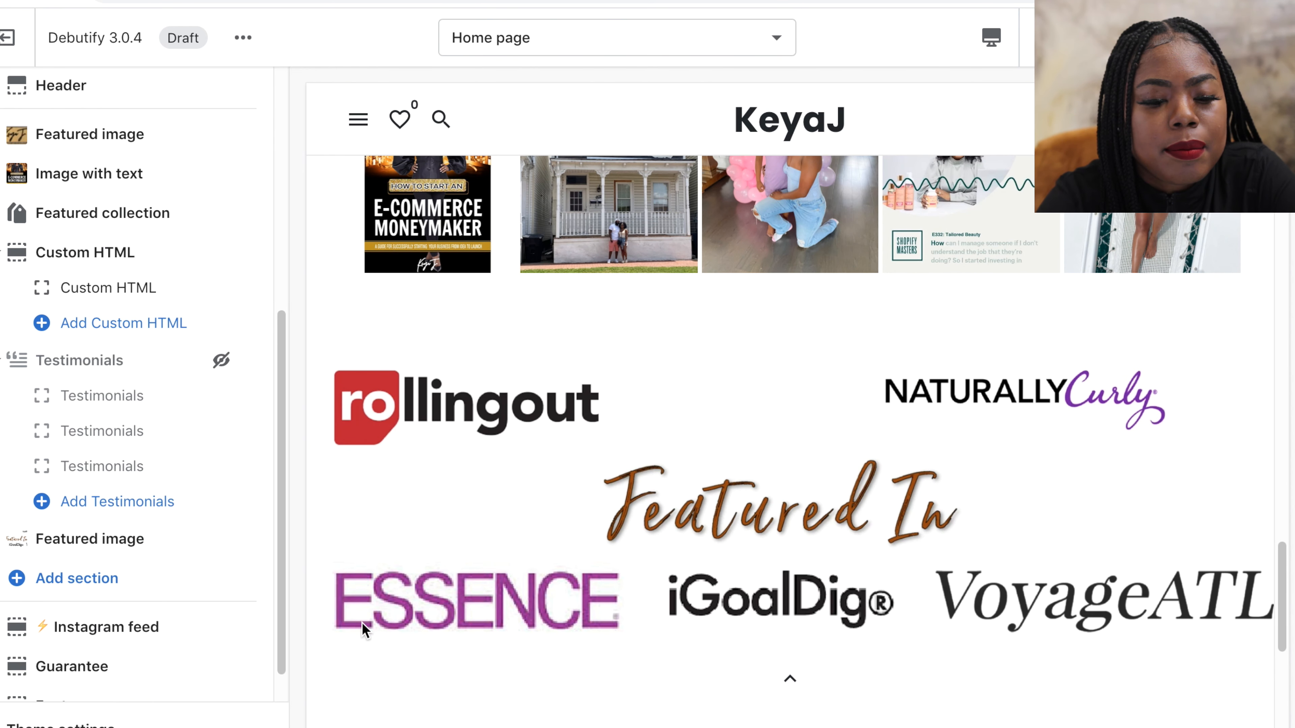
pyautogui.scroll(2, 609, 463)
pyautogui.scroll(-2, 615, 463)
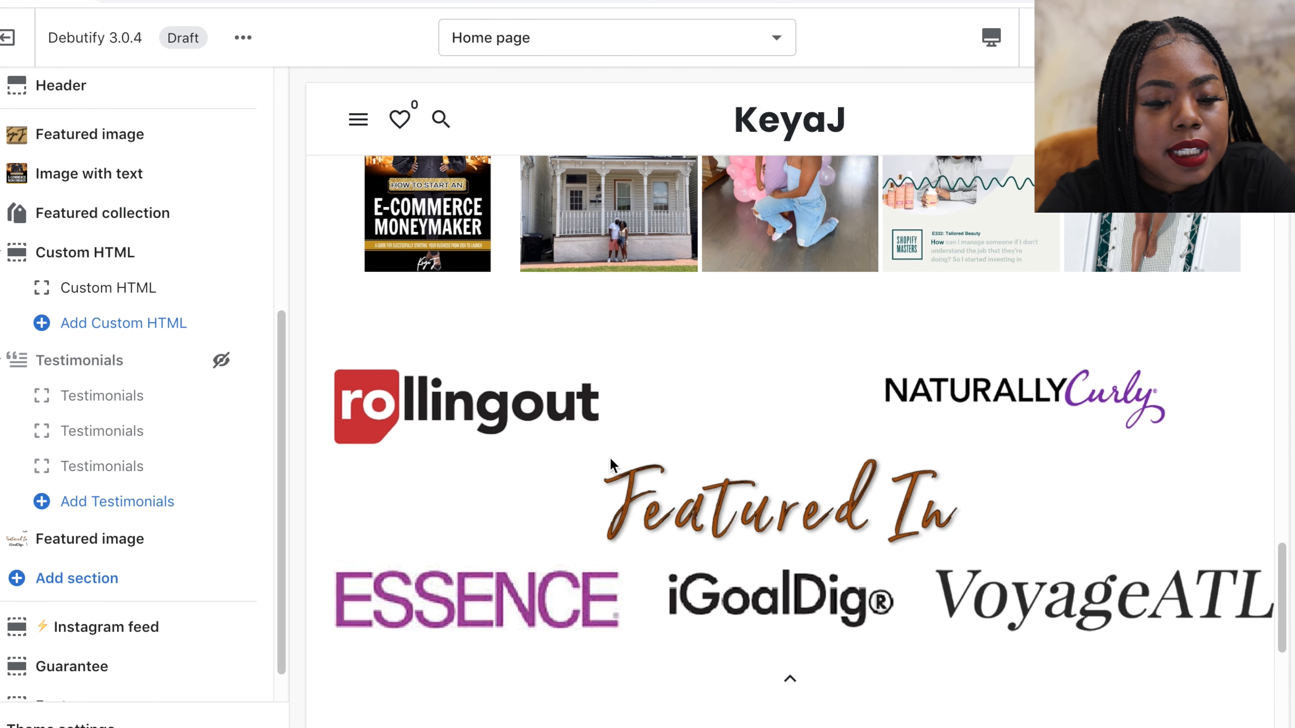
pyautogui.scroll(-1, 118, 429)
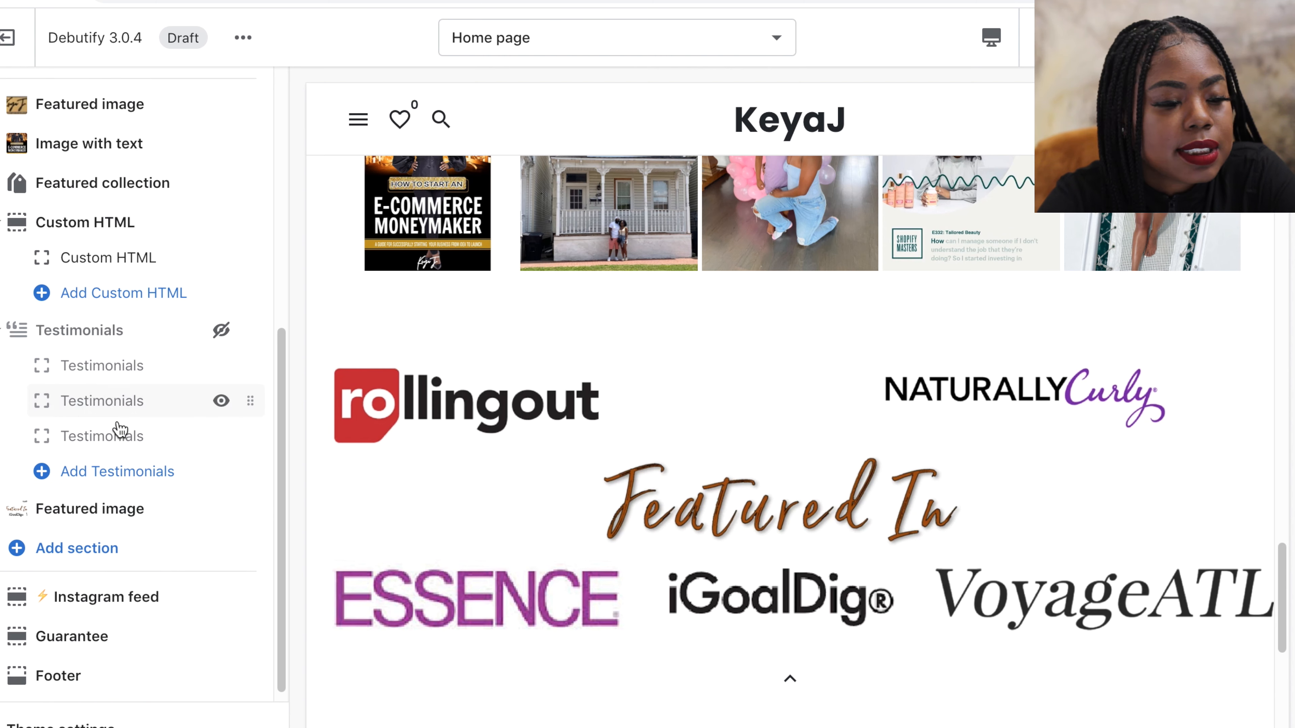
pyautogui.scroll(1, 122, 428)
pyautogui.scroll(4, 493, 245)
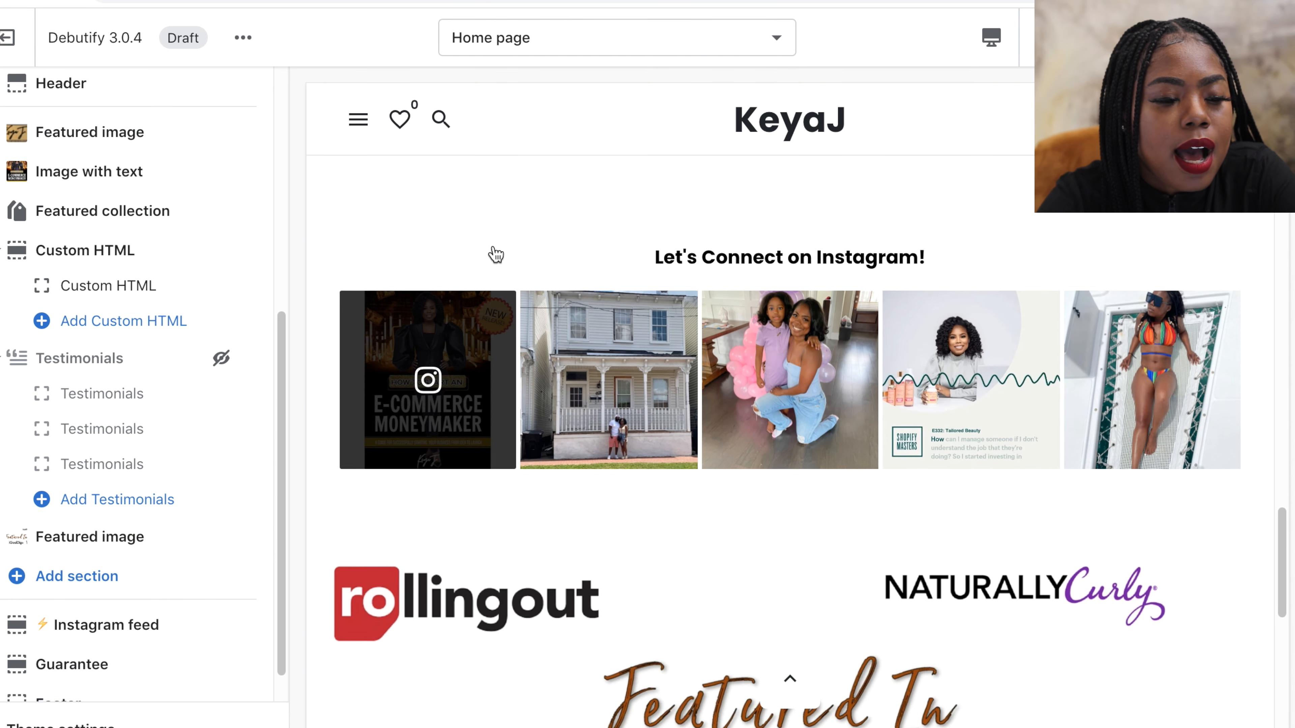
# Move the Featured image section with the "Featured In" press logos above the Custom HTML section, directly below the Featured collection
pyautogui.scroll(-1, 493, 244)
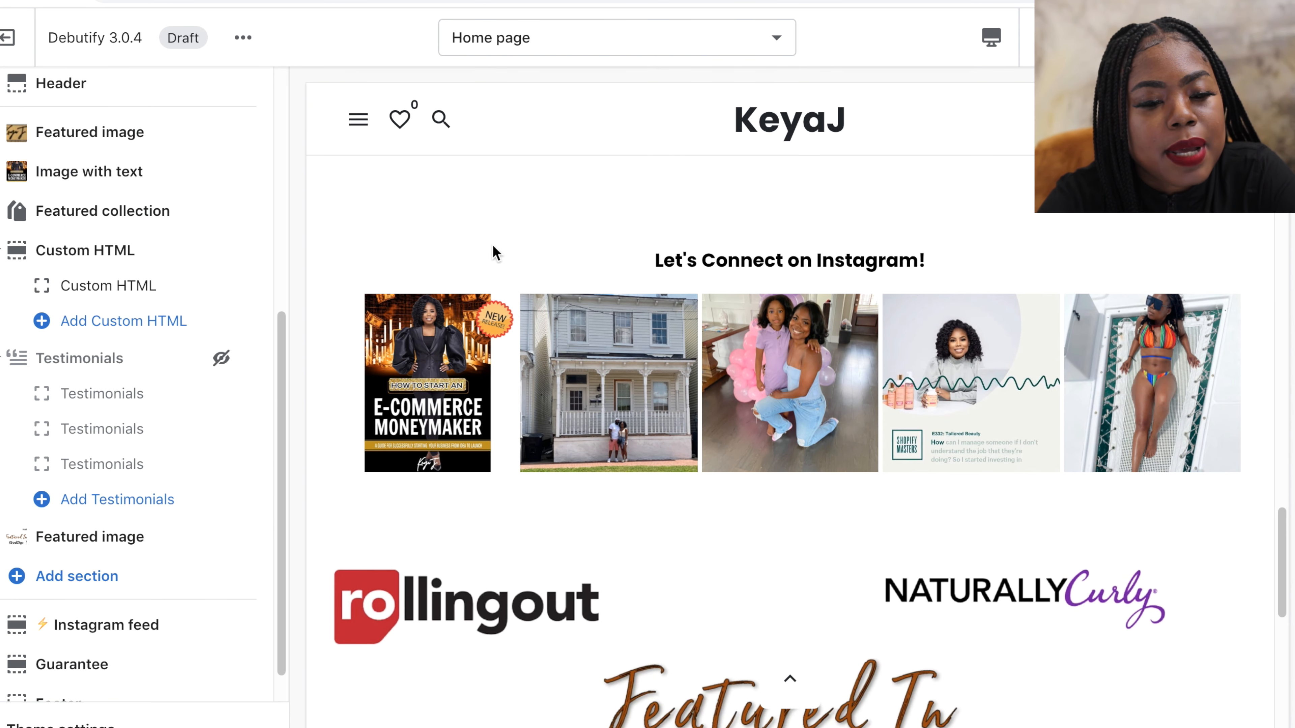
pyautogui.scroll(-1, 492, 244)
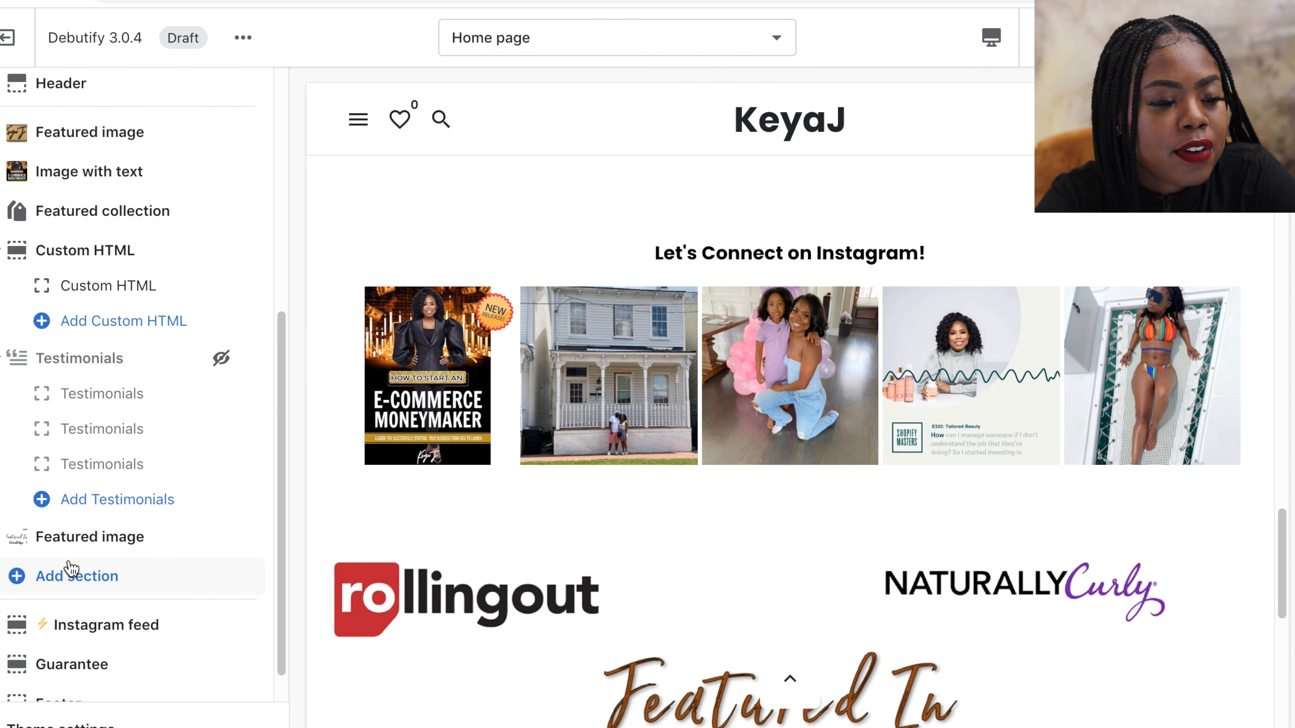
pyautogui.scroll(-1, 64, 545)
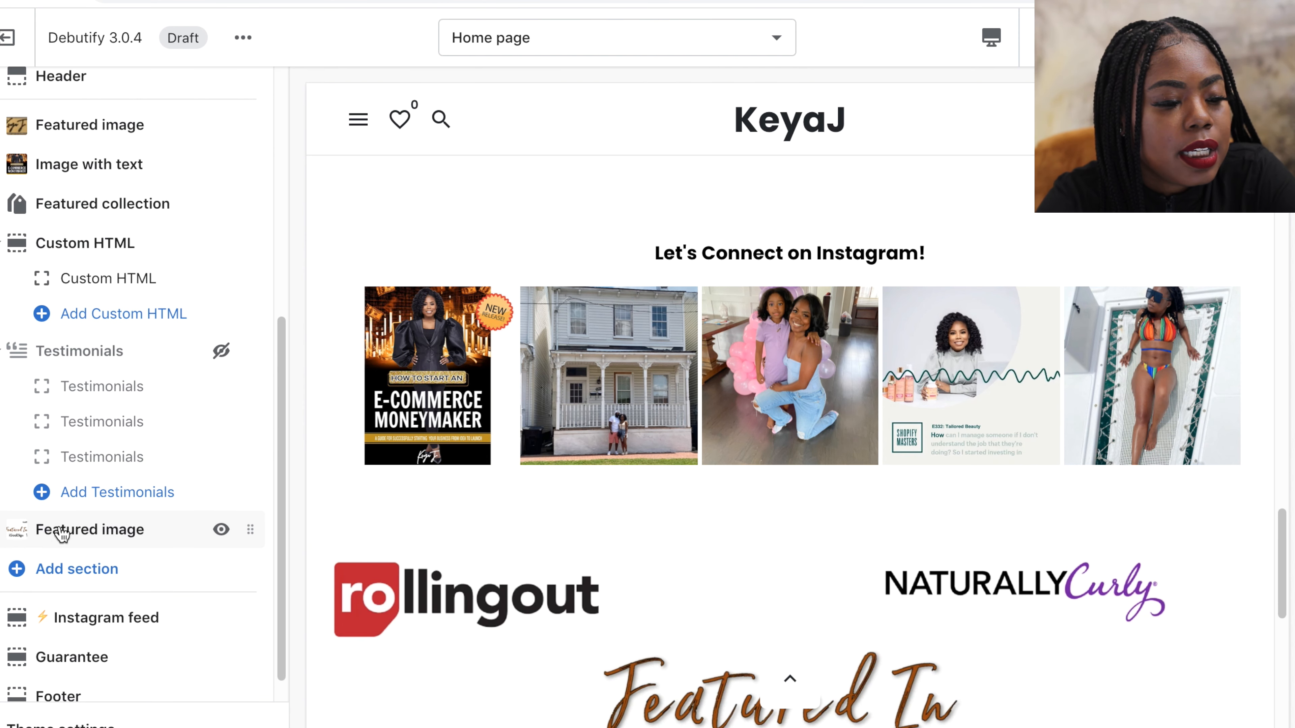
pyautogui.scroll(-6, 668, 540)
pyautogui.scroll(1, 669, 541)
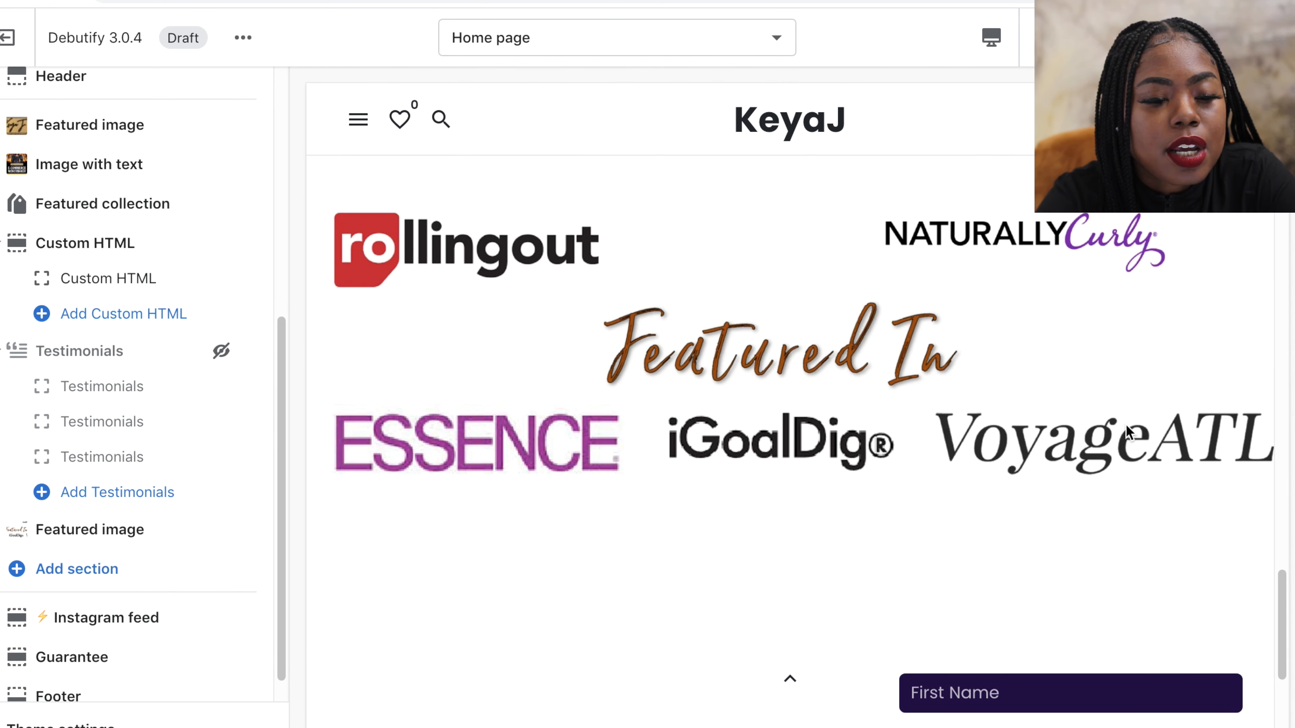
pyautogui.scroll(2, 87, 477)
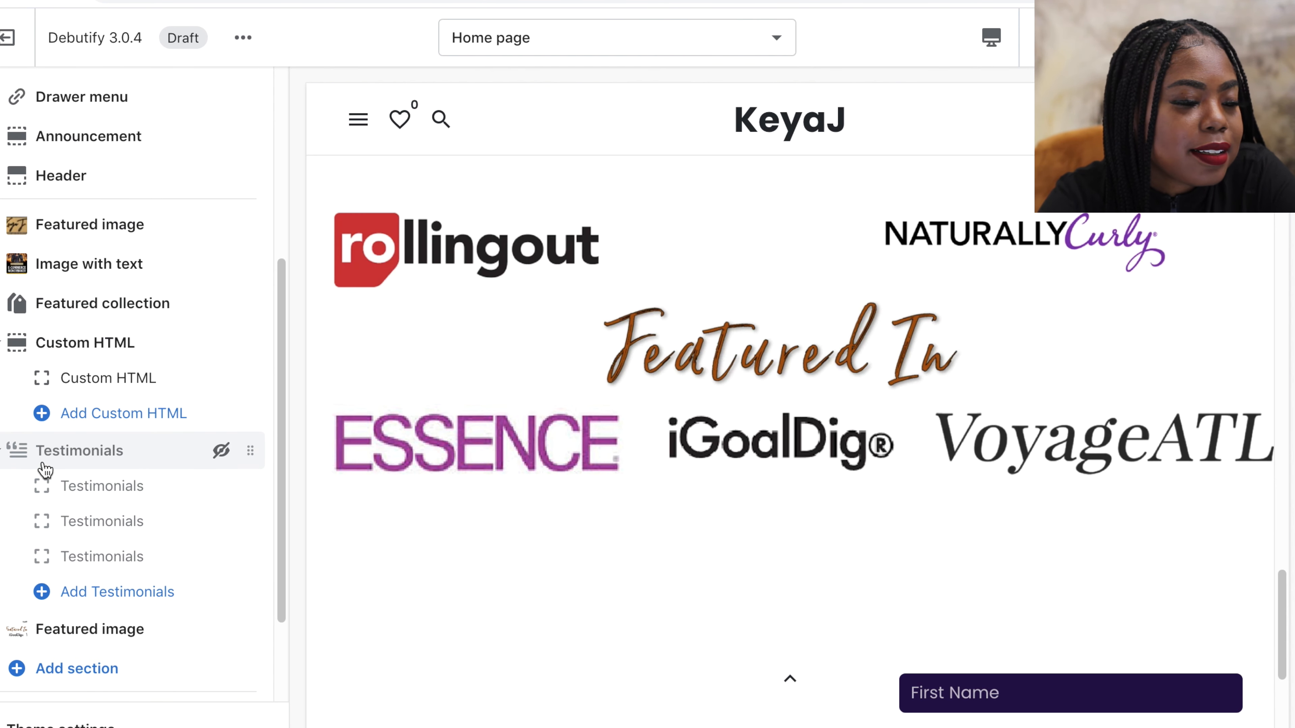
pyautogui.click(43, 461)
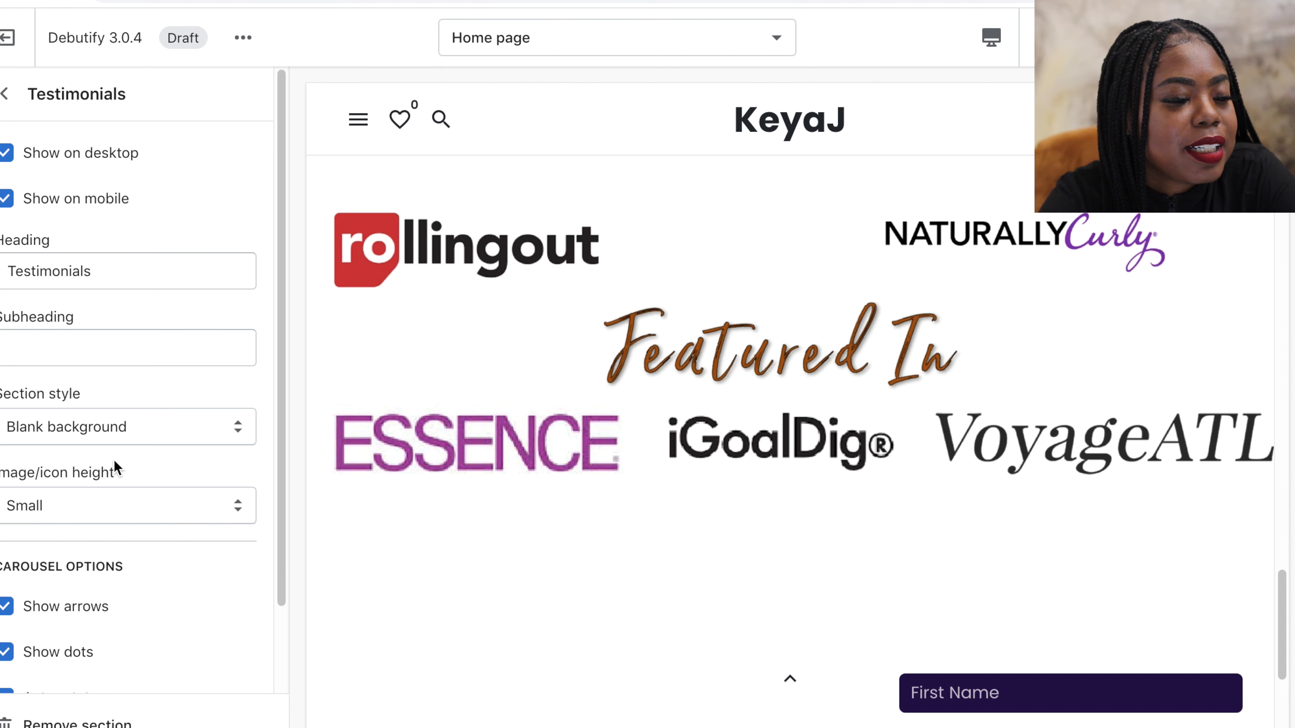
pyautogui.click(7, 97)
pyautogui.scroll(-1, 70, 416)
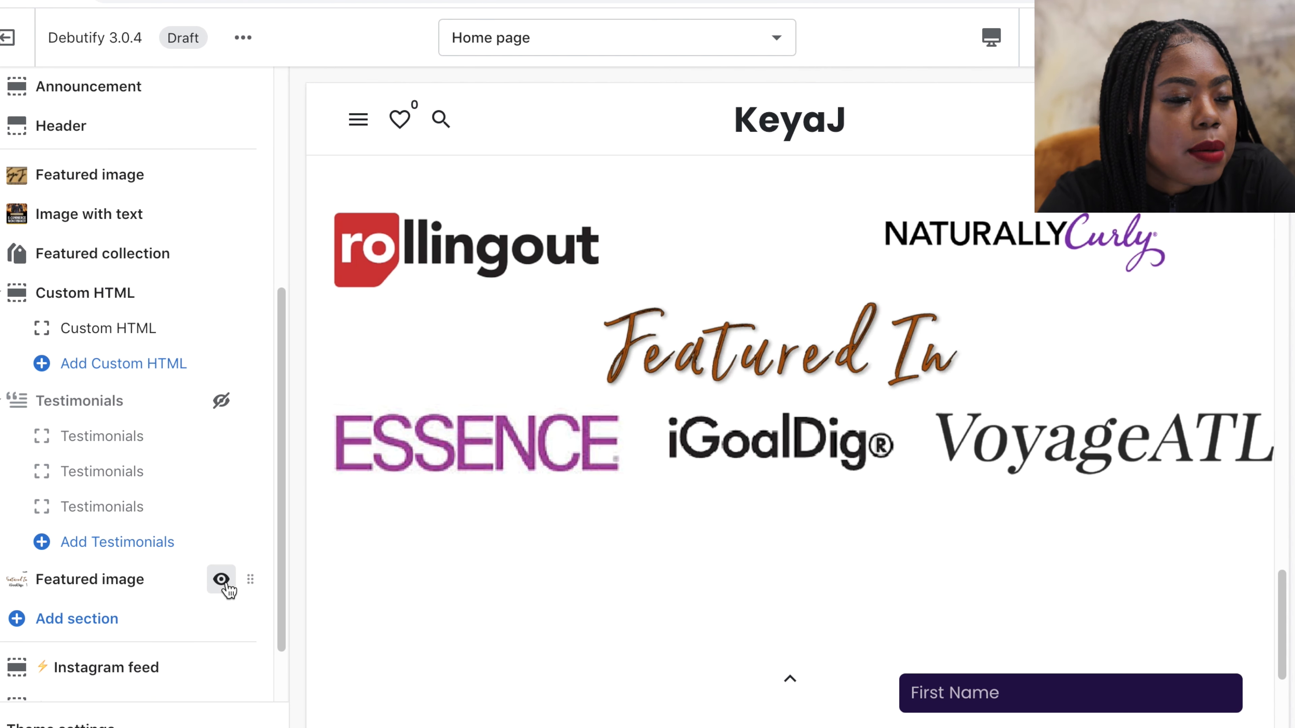
pyautogui.moveTo(257, 580); pyautogui.dragTo(183, 408)
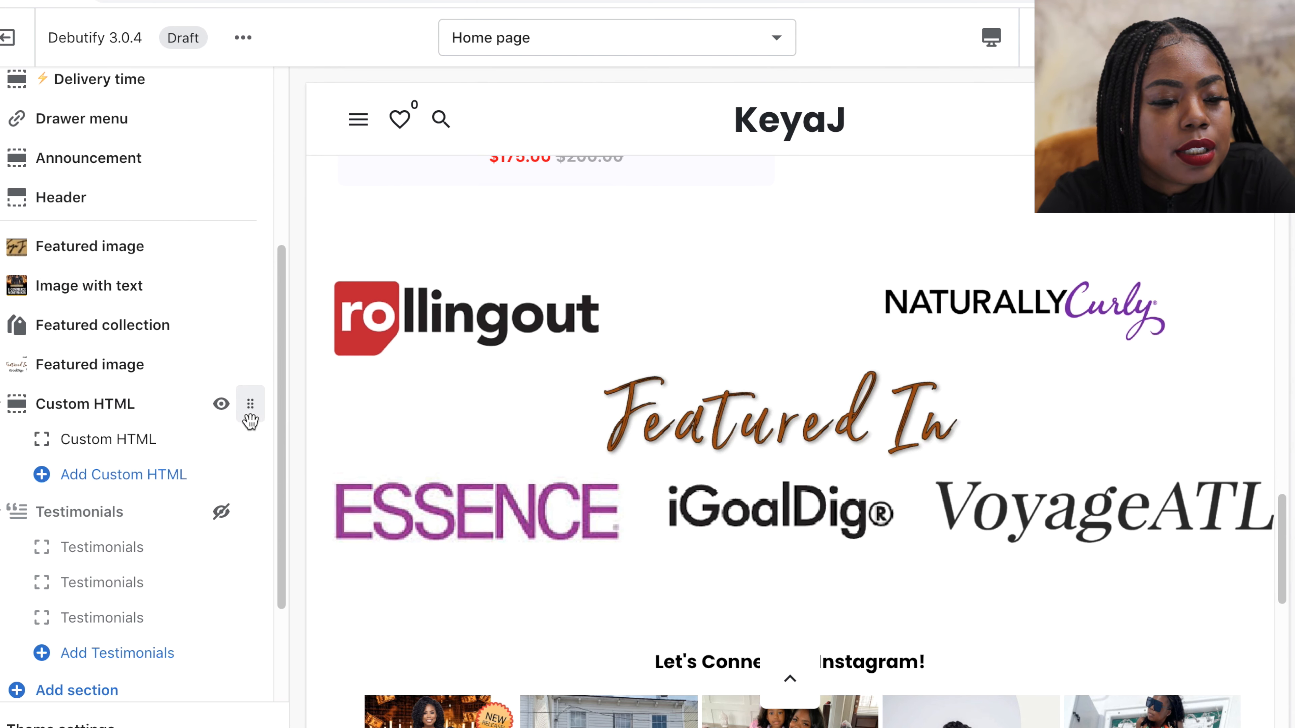
pyautogui.moveTo(253, 408)
pyautogui.mouseDown()
pyautogui.moveTo(249, 283)
pyautogui.moveTo(246, 404)
pyautogui.mouseUp()
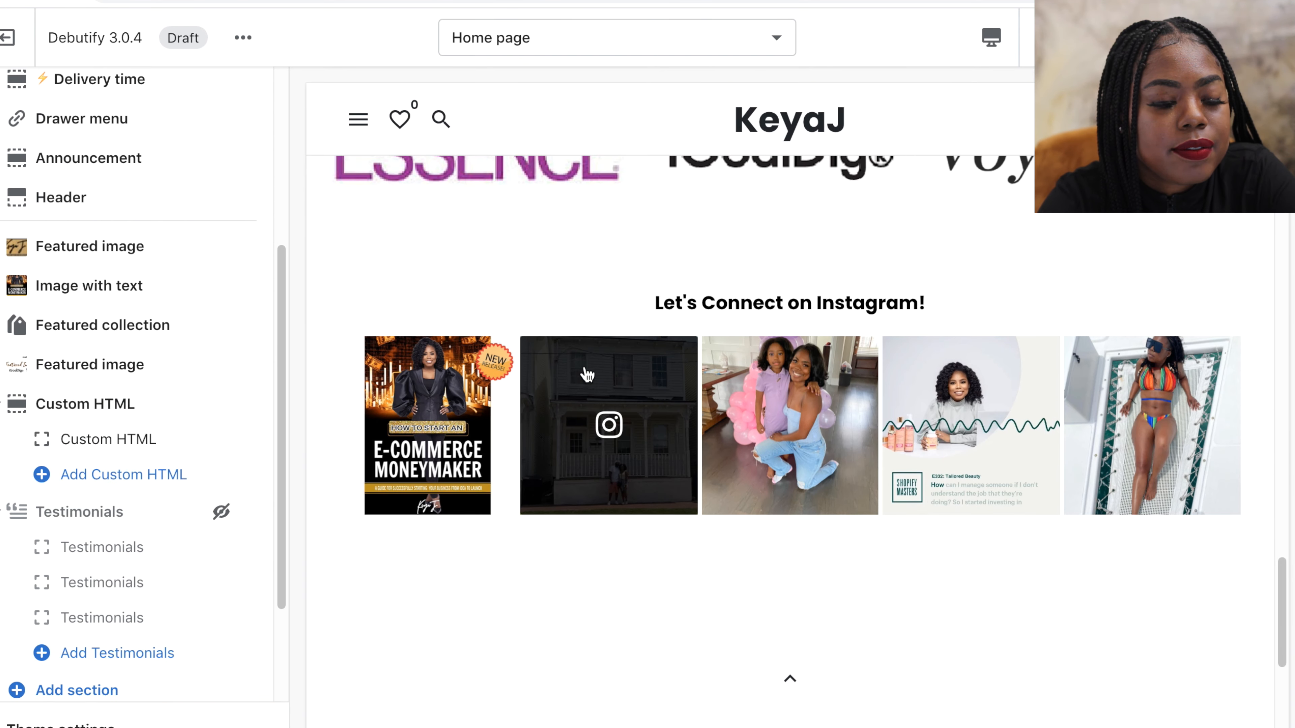
# Unhide the Testimonials section and open the draft theme's preview to look through the home page from its header downward
pyautogui.click(221, 512)
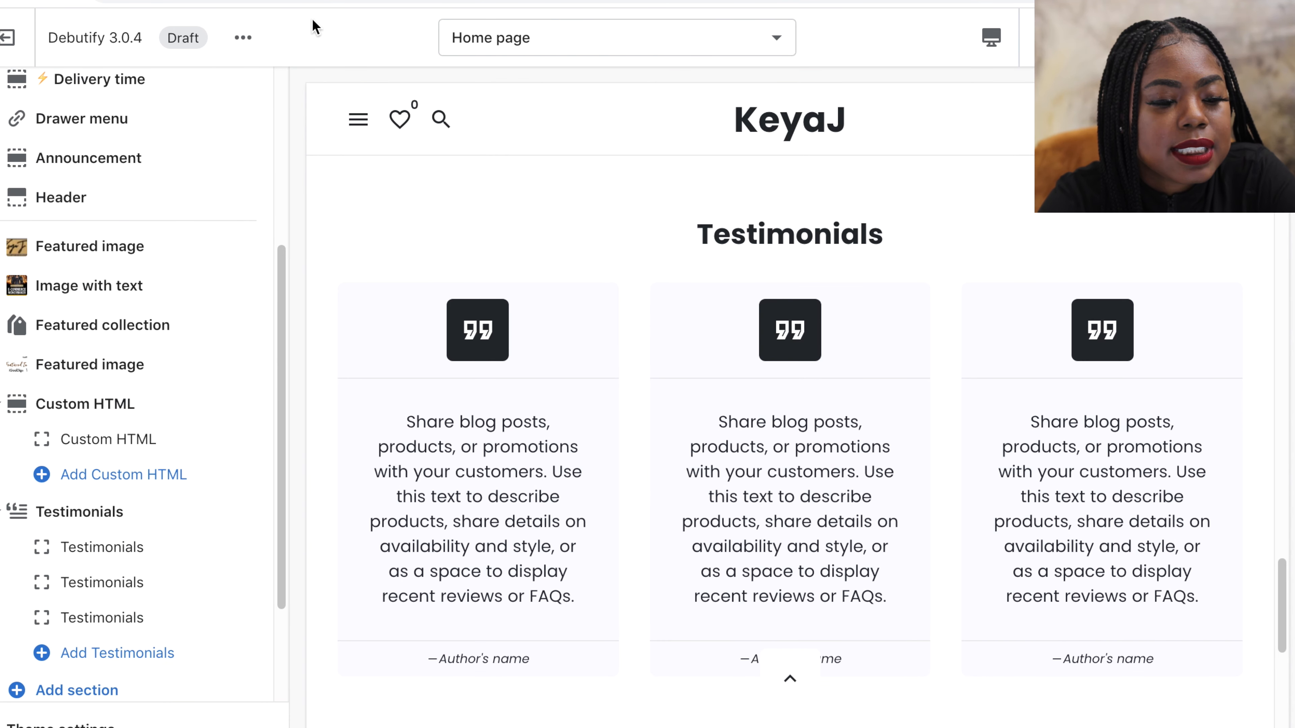
pyautogui.click(243, 38)
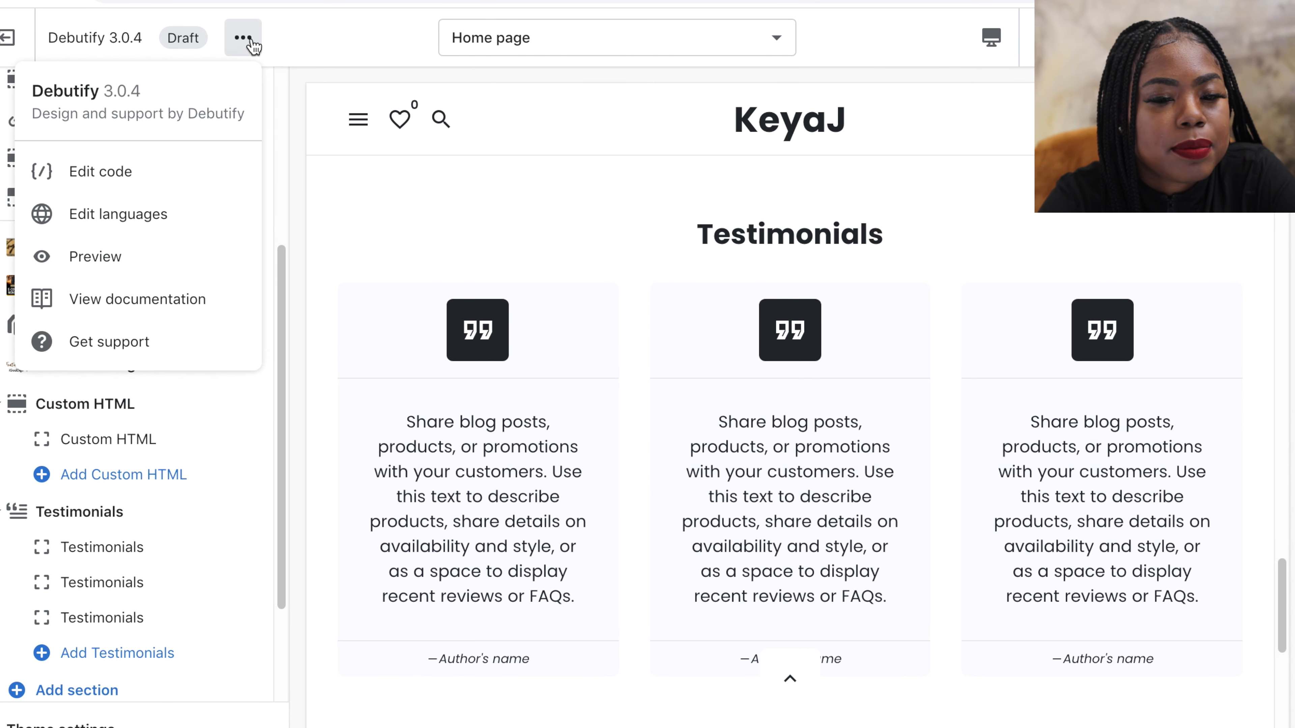
pyautogui.click(199, 265)
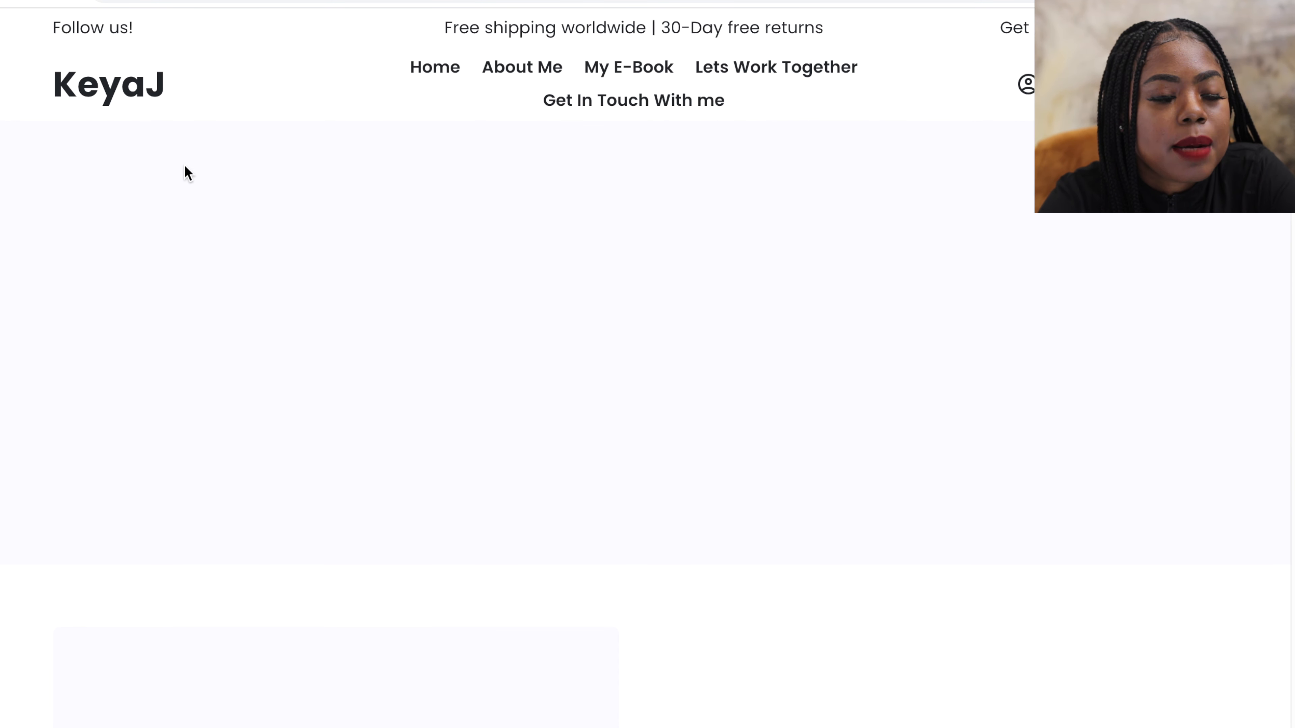
pyautogui.scroll(-1, 172, 290)
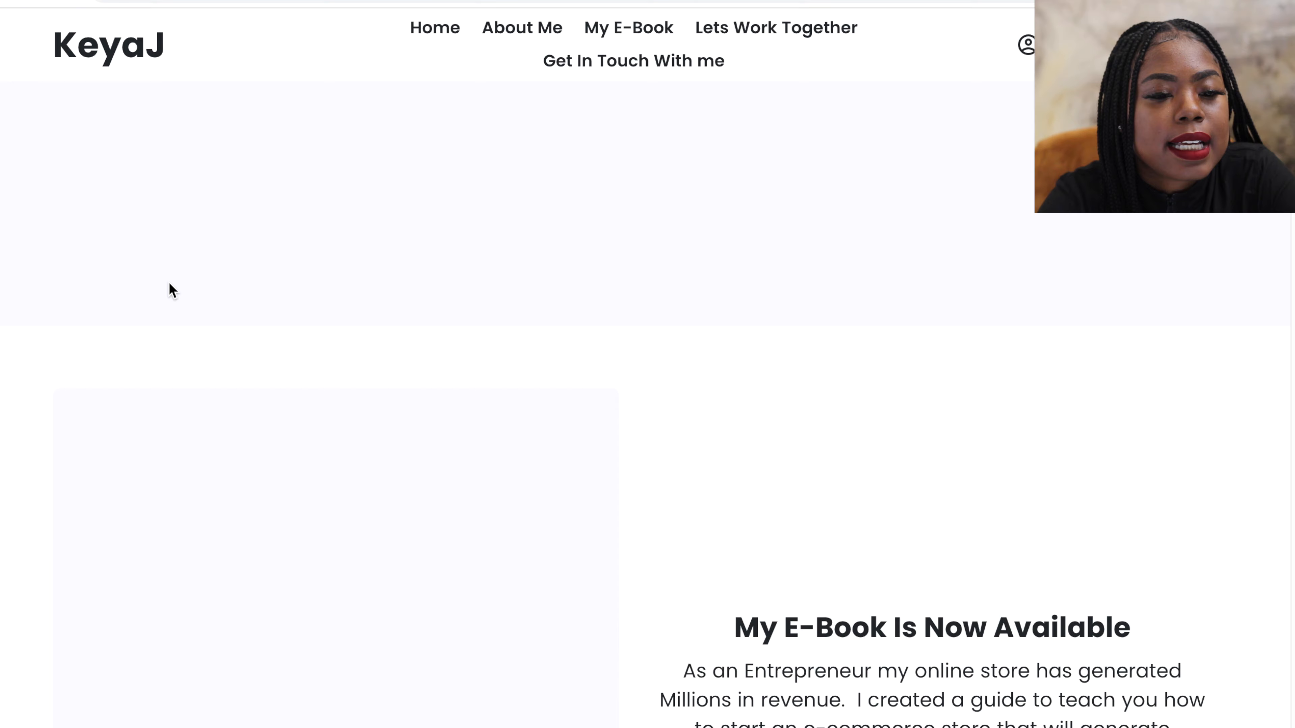
pyautogui.scroll(-5, 173, 291)
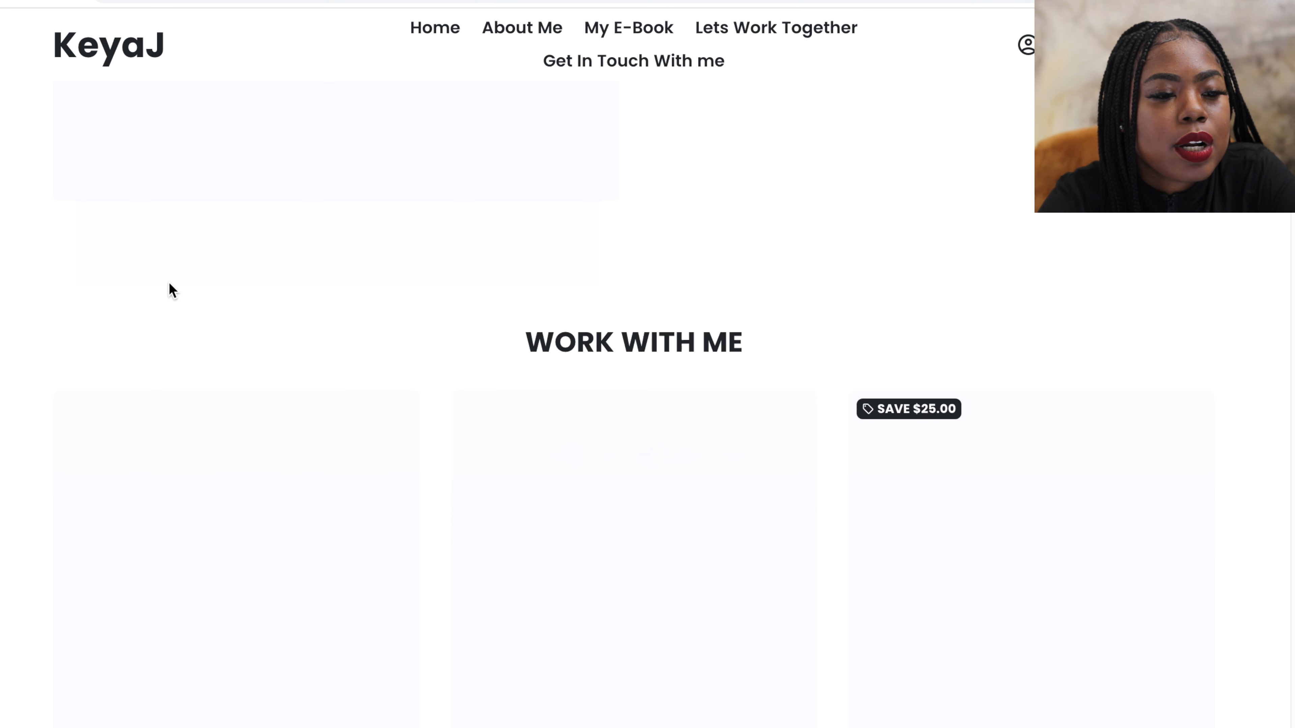